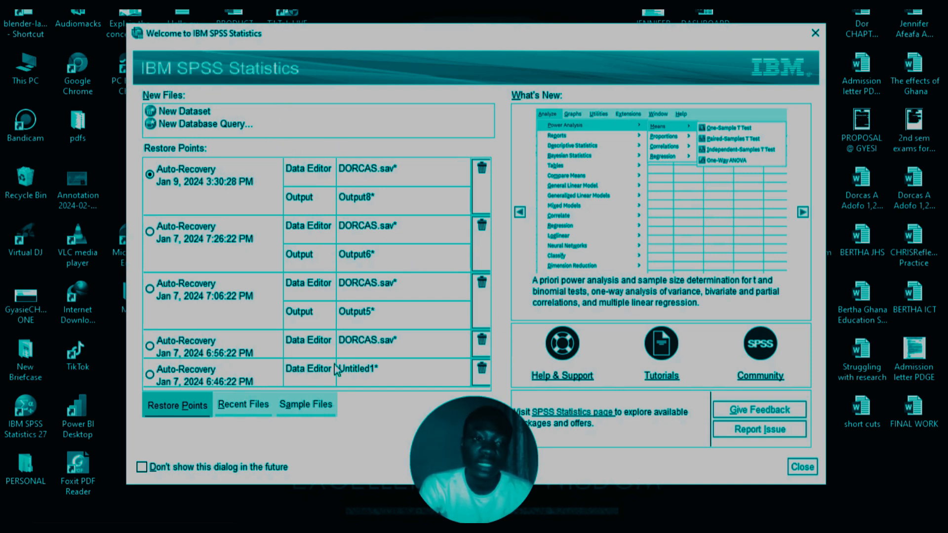
# Create a new blank dataset from the welcome dialog
pyautogui.click(169, 112)
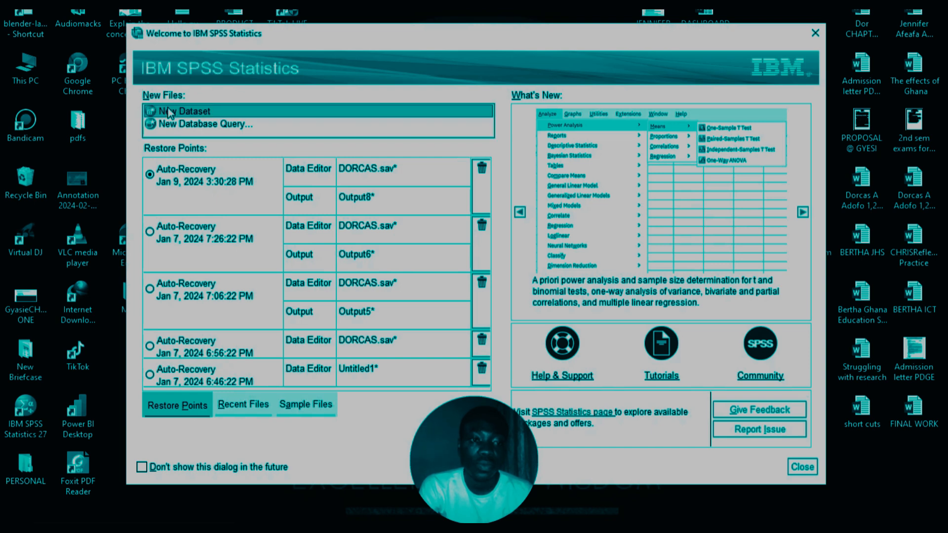
pyautogui.doubleClick(168, 111)
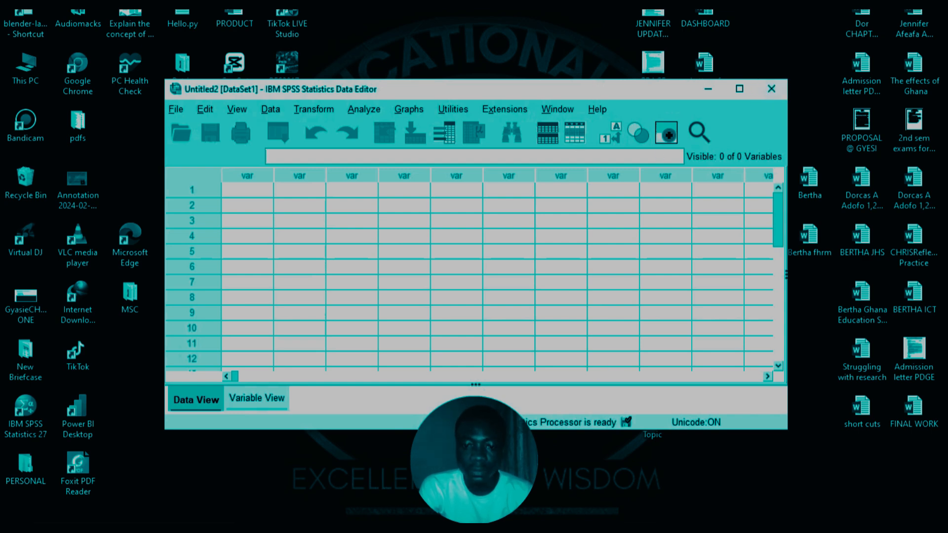
# Close the Output1 viewer window without saving its contents and maximize the empty data editor
pyautogui.moveTo(638, 511)
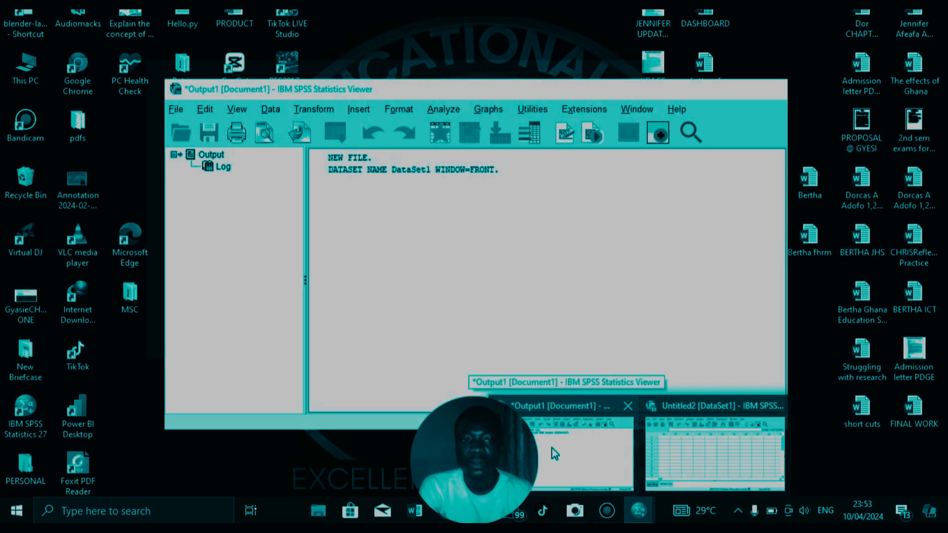
pyautogui.click(555, 454)
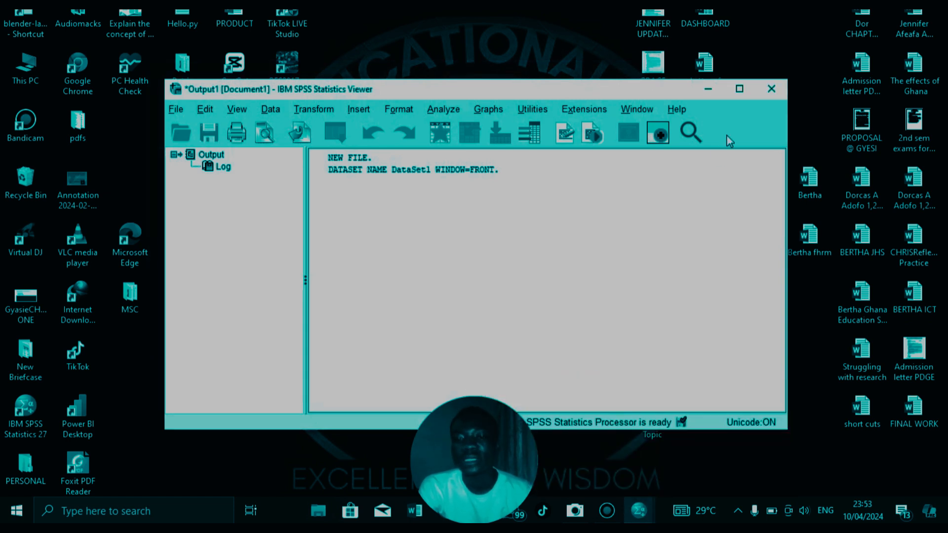
pyautogui.click(772, 88)
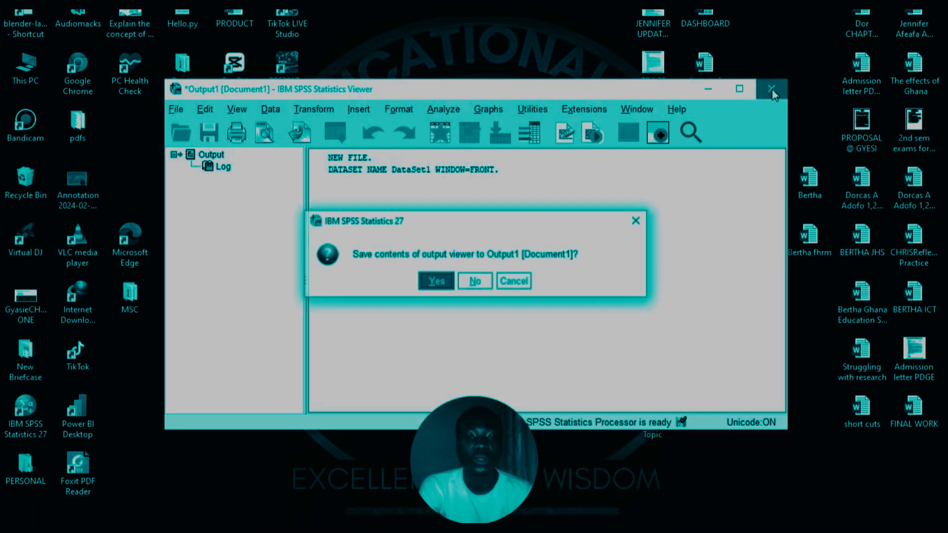
pyautogui.click(448, 286)
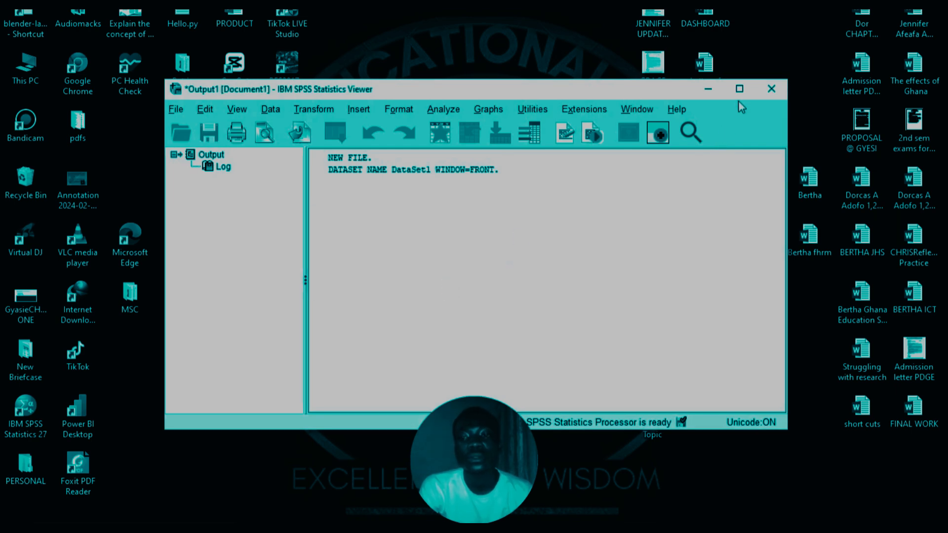
pyautogui.click(679, 127)
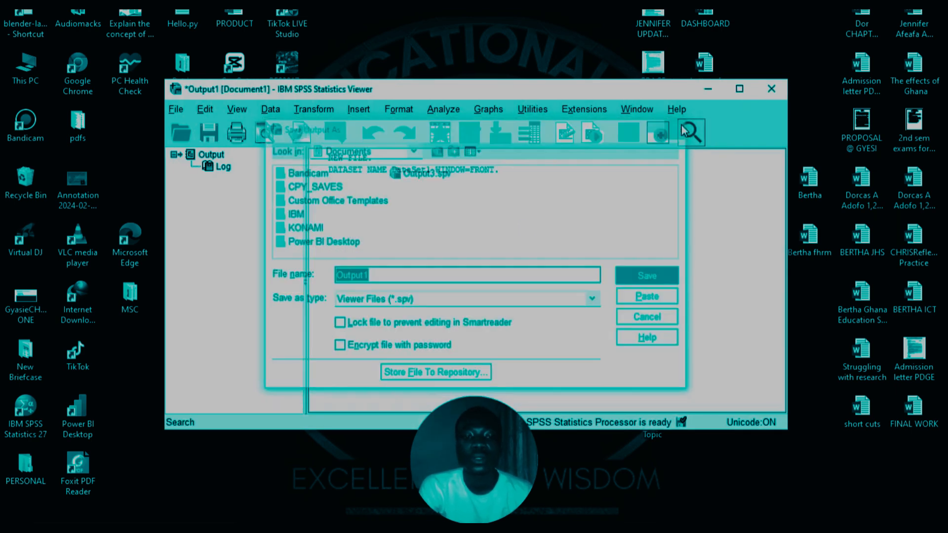
pyautogui.click(772, 89)
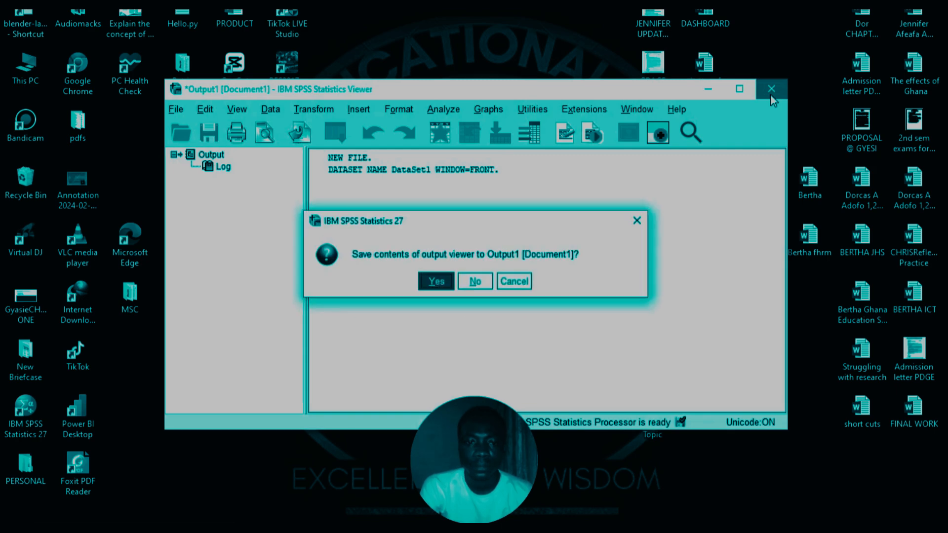
pyautogui.click(475, 284)
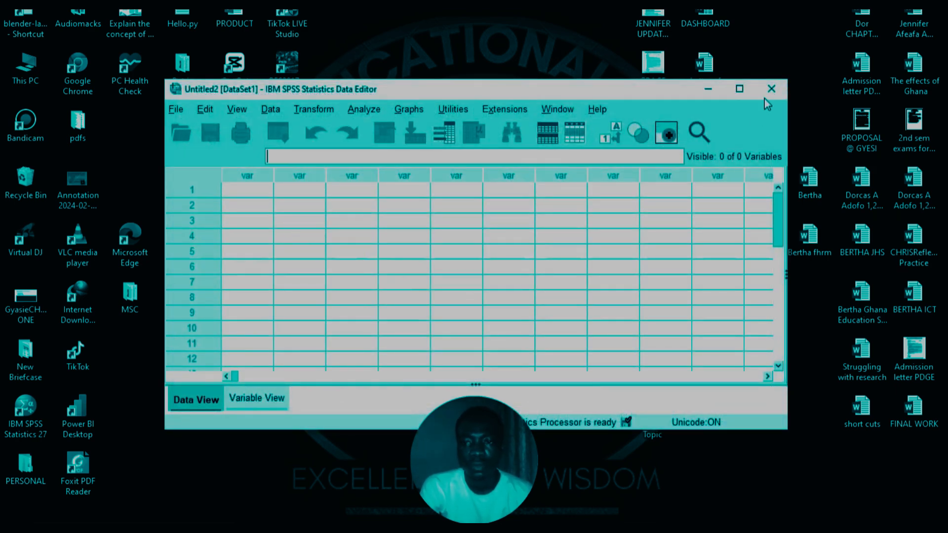
pyautogui.click(740, 89)
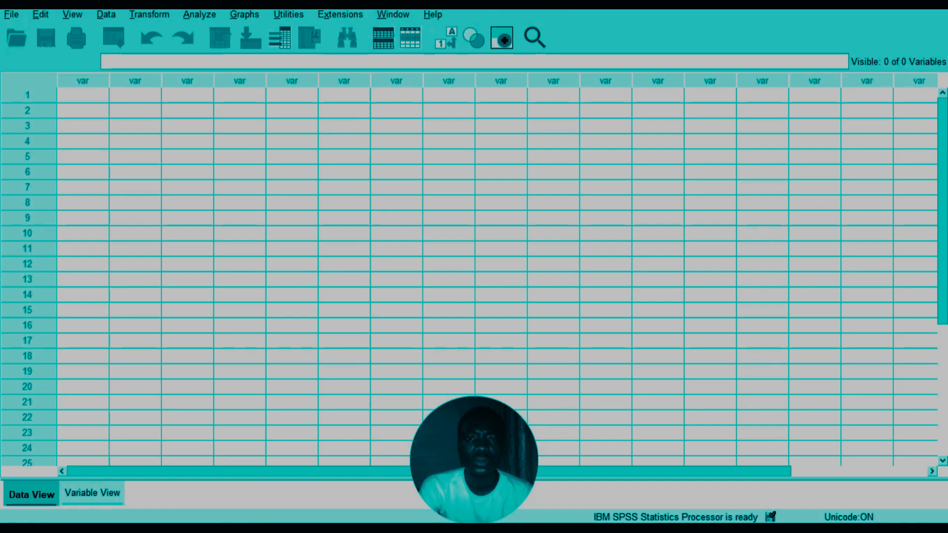
pyautogui.moveTo(558, 522)
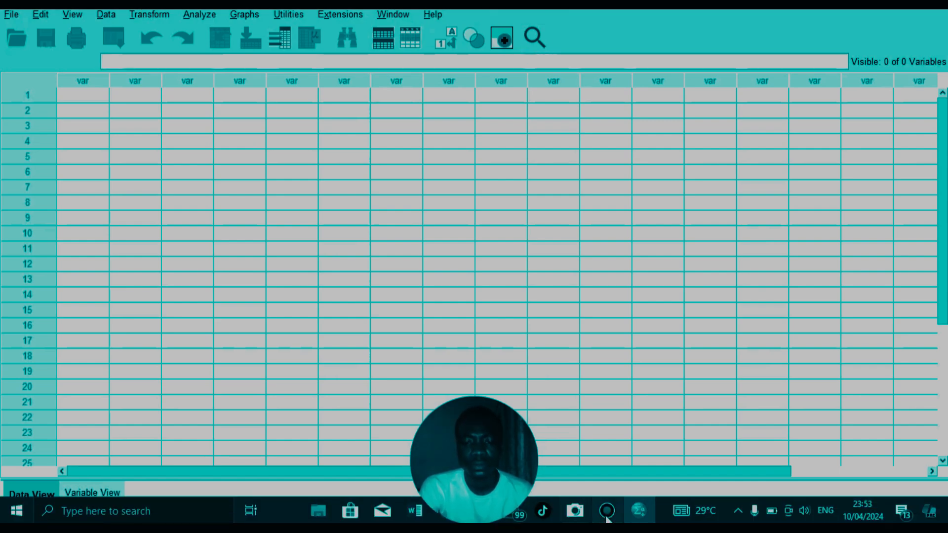
pyautogui.moveTo(607, 512)
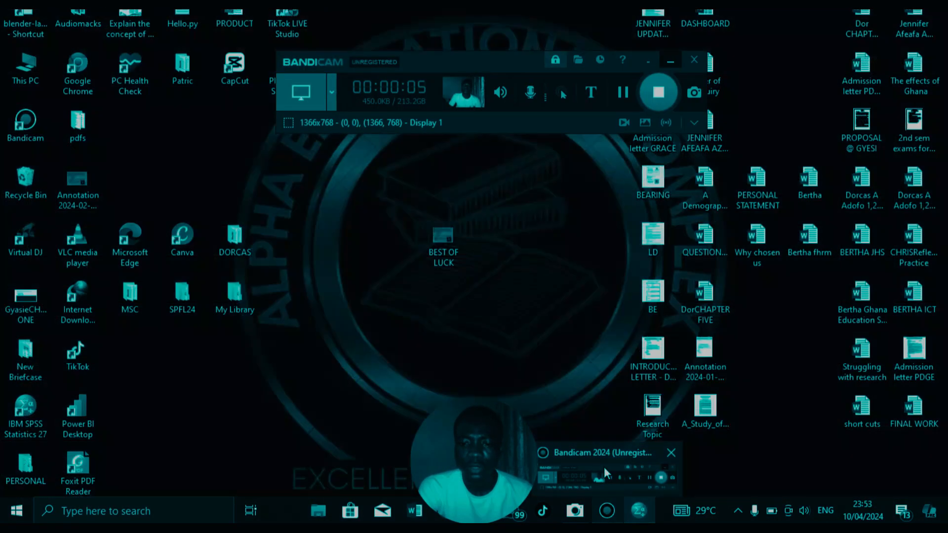
pyautogui.click(603, 468)
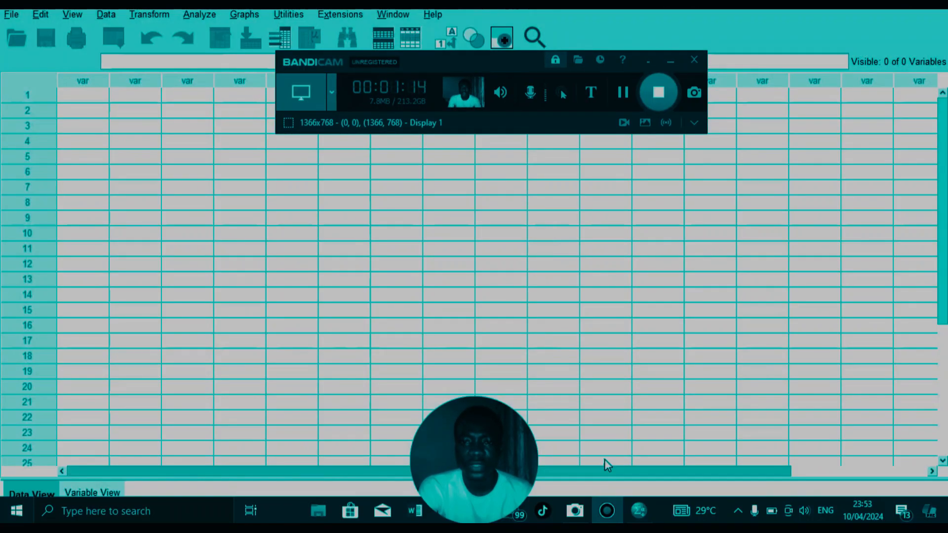
pyautogui.click(532, 93)
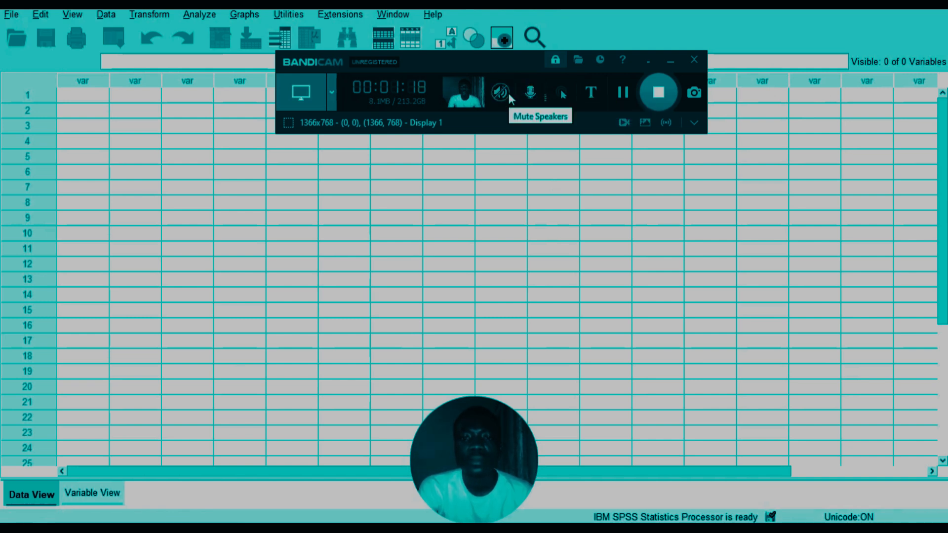
pyautogui.click(515, 91)
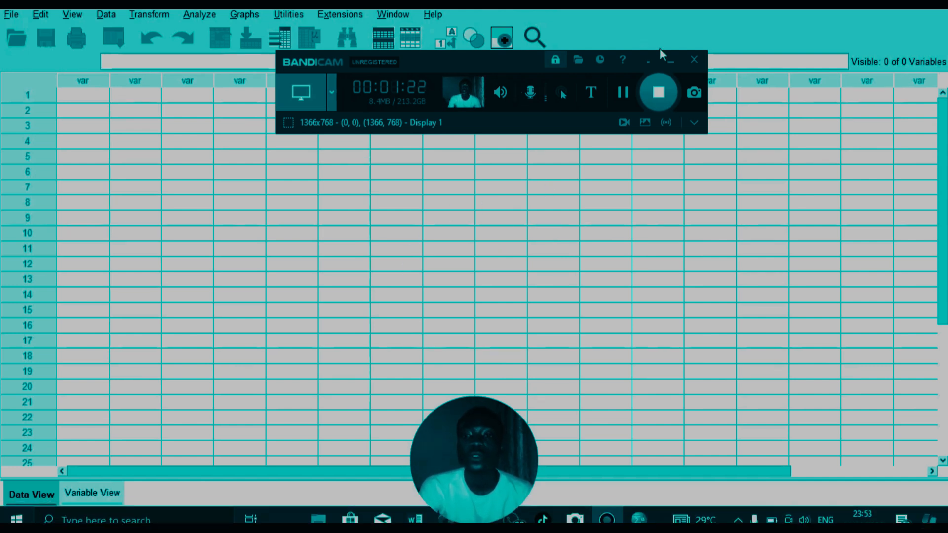
pyautogui.click(670, 63)
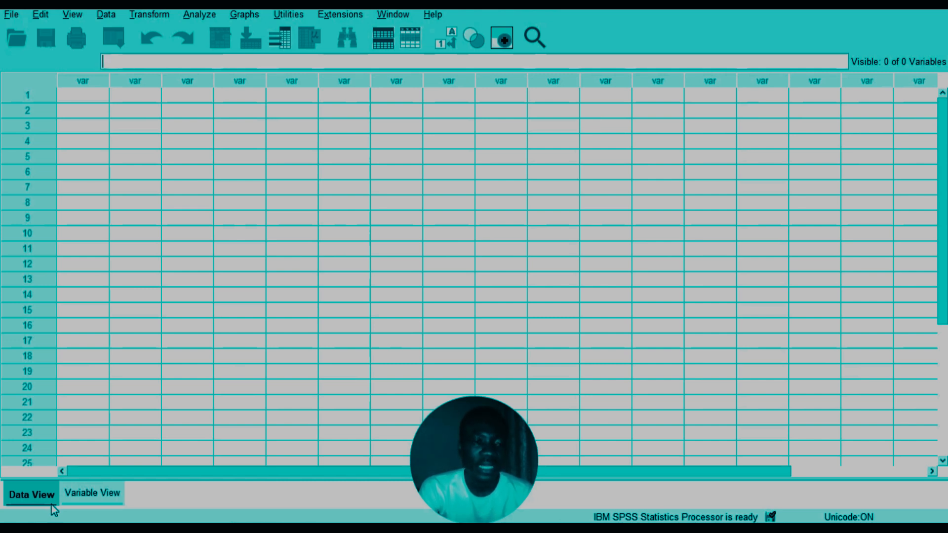
# Switch to the variable definitions and name the first variable Age
pyautogui.click(82, 496)
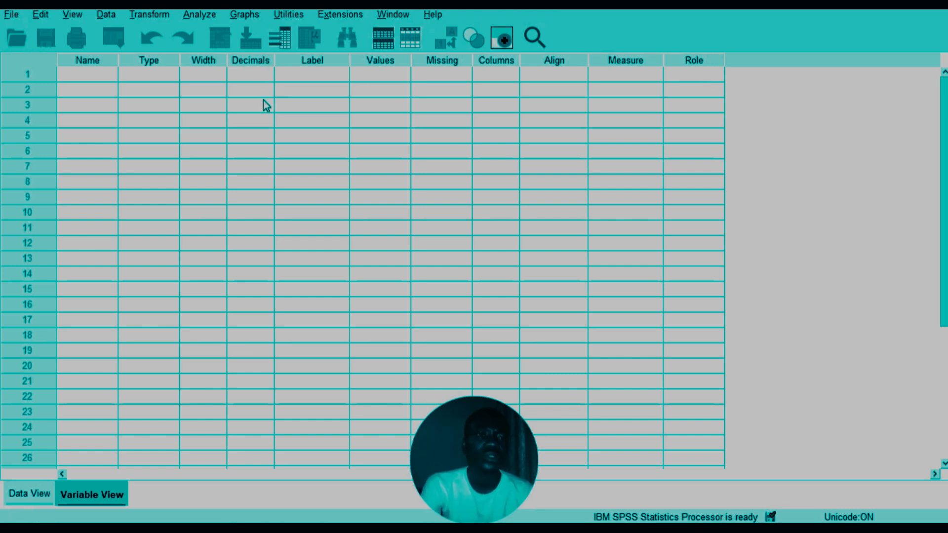
pyautogui.click(87, 73)
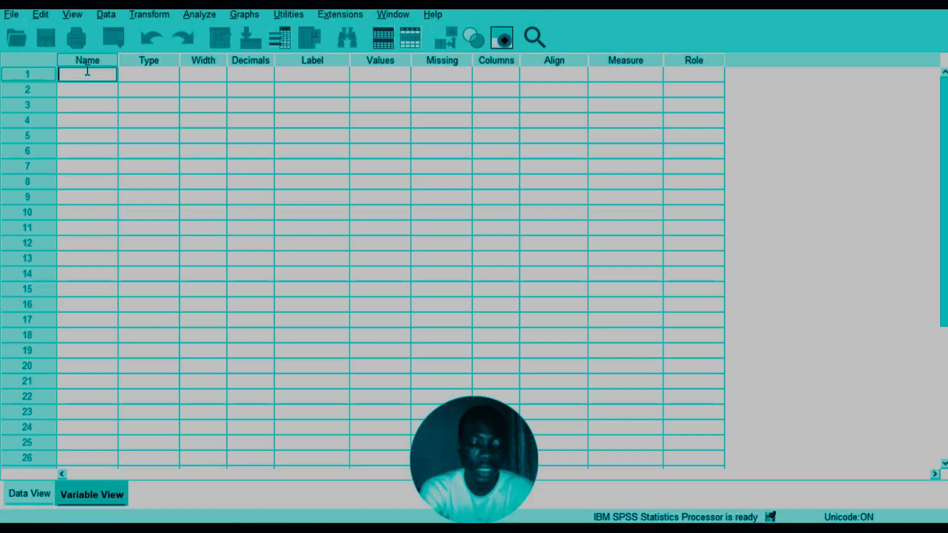
pyautogui.press('capslock')
pyautogui.write('A')
pyautogui.press('capslock')
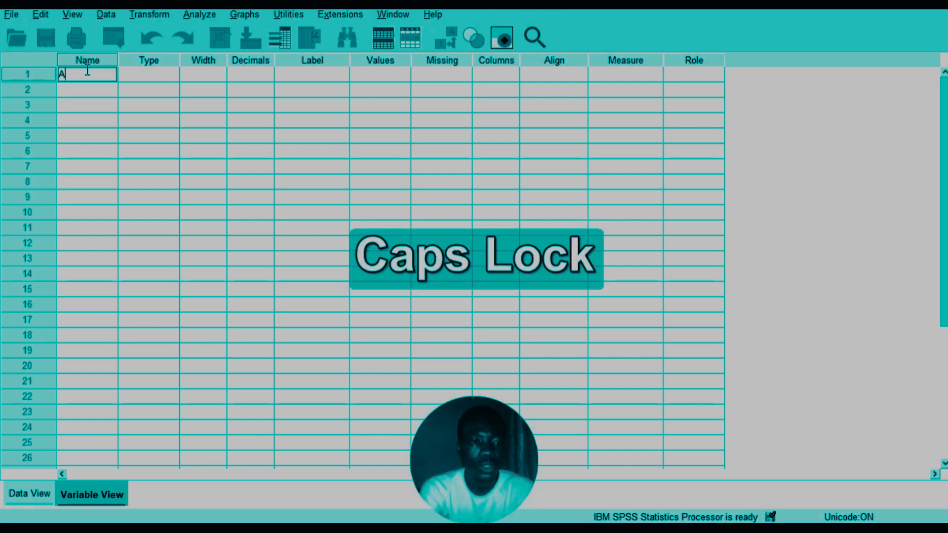
pyautogui.write('ge')
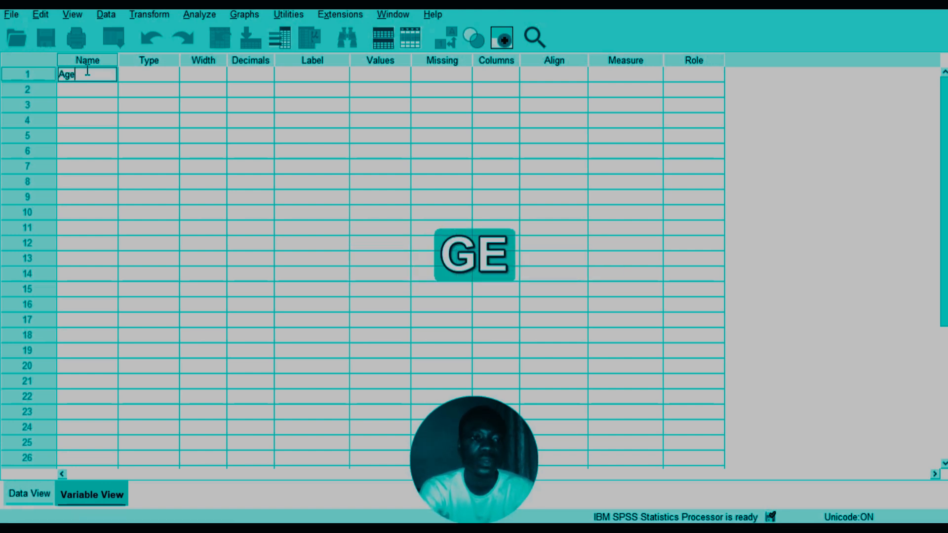
pyautogui.click(135, 72)
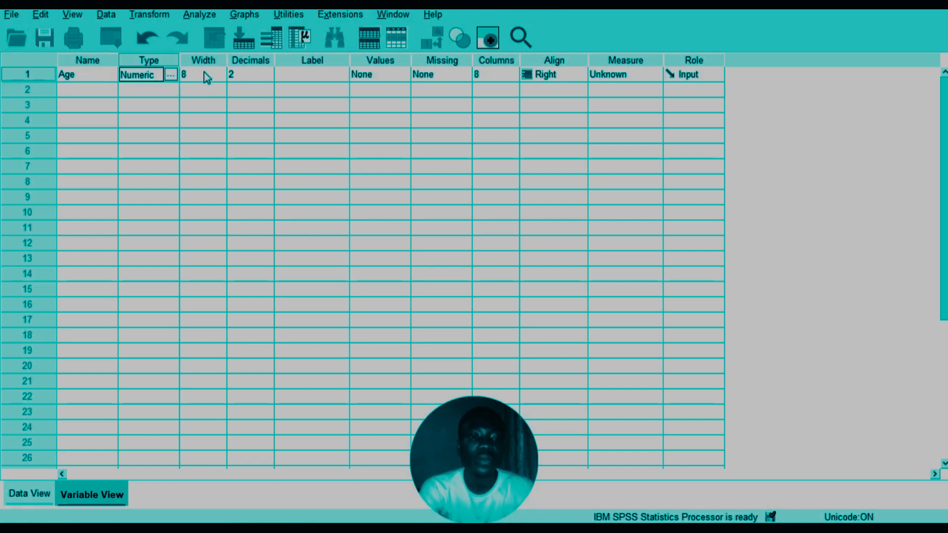
# Give the Age variable the label "what is your age?"
pyautogui.click(316, 74)
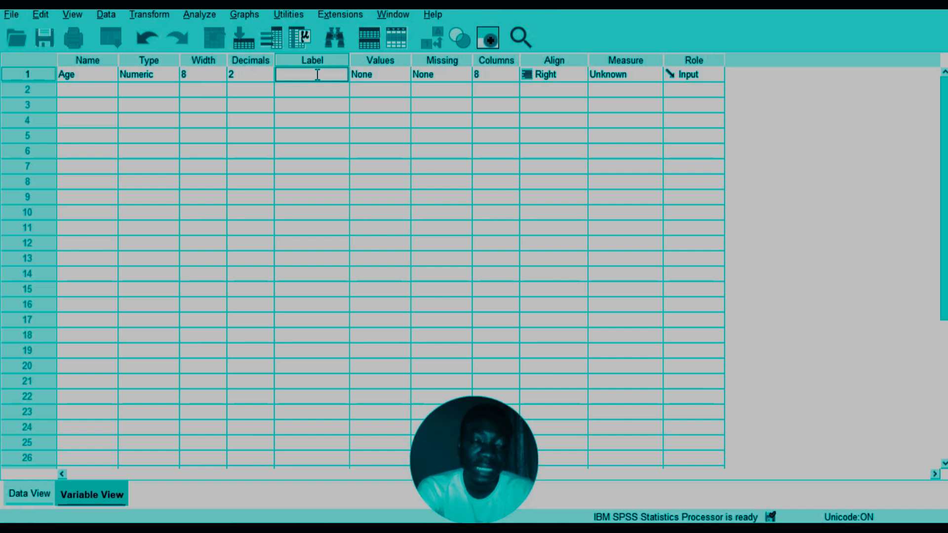
pyautogui.write('what is')
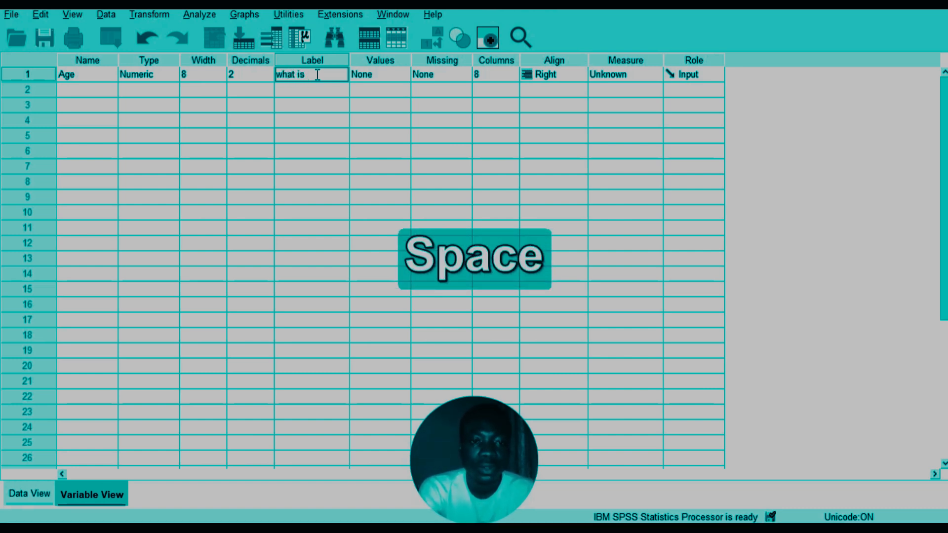
pyautogui.write(' your age')
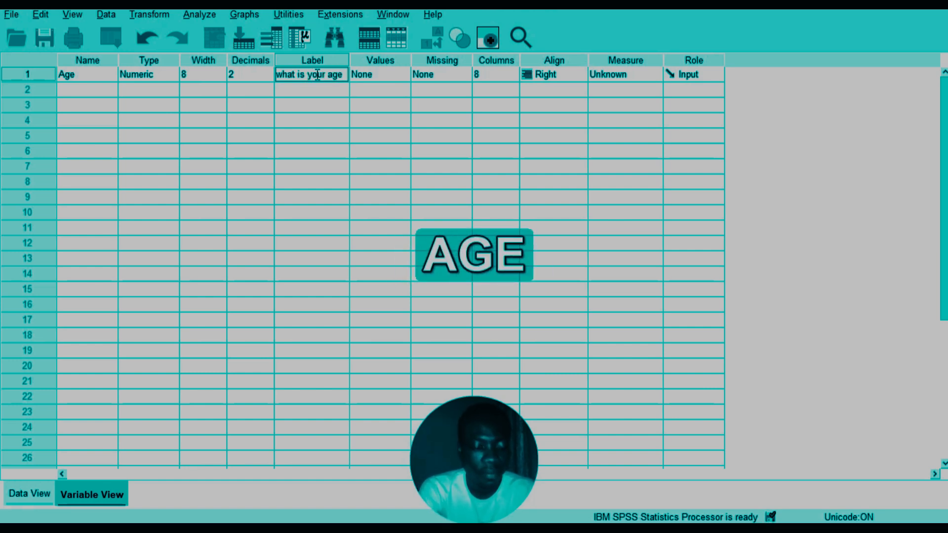
pyautogui.write('?')
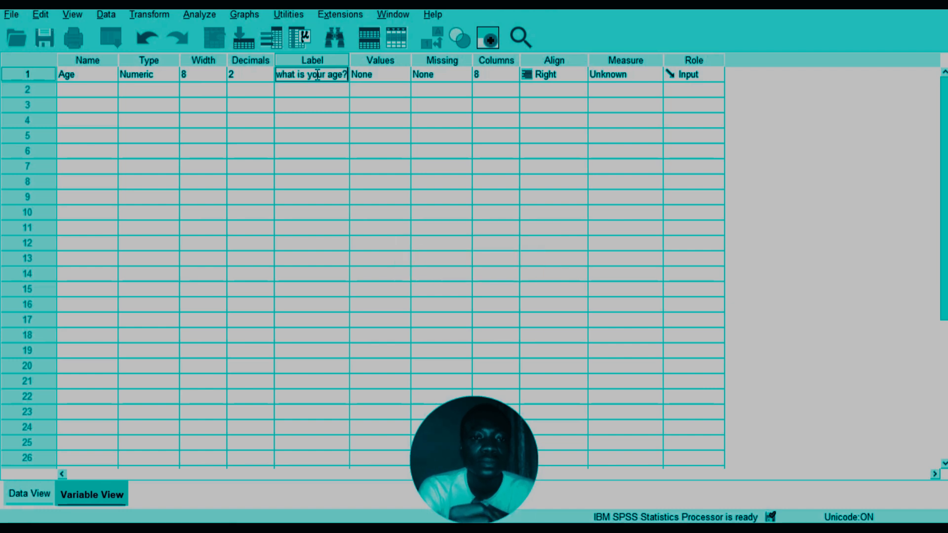
# Add a value label to the Age variable, assigning value 1 to "20 to 30"
pyautogui.click(389, 75)
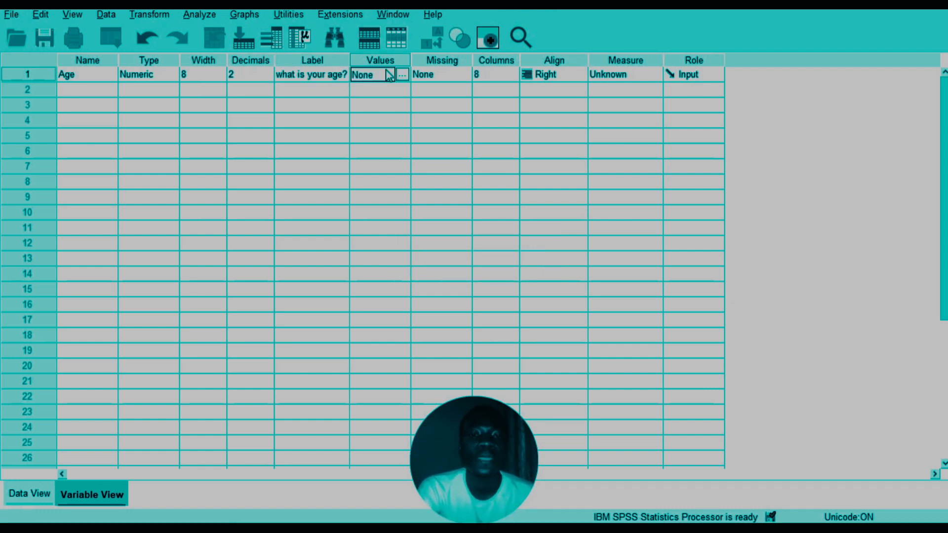
pyautogui.click(402, 74)
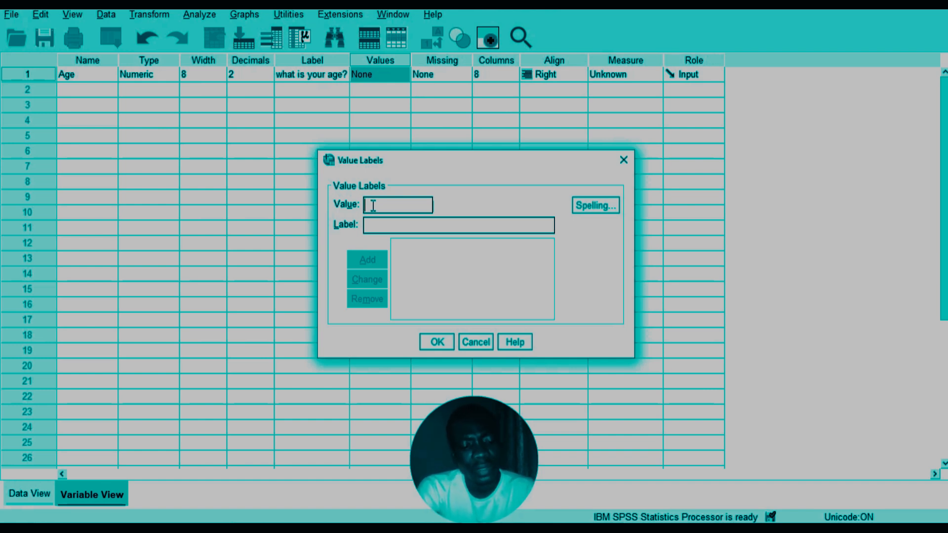
pyautogui.write('1')
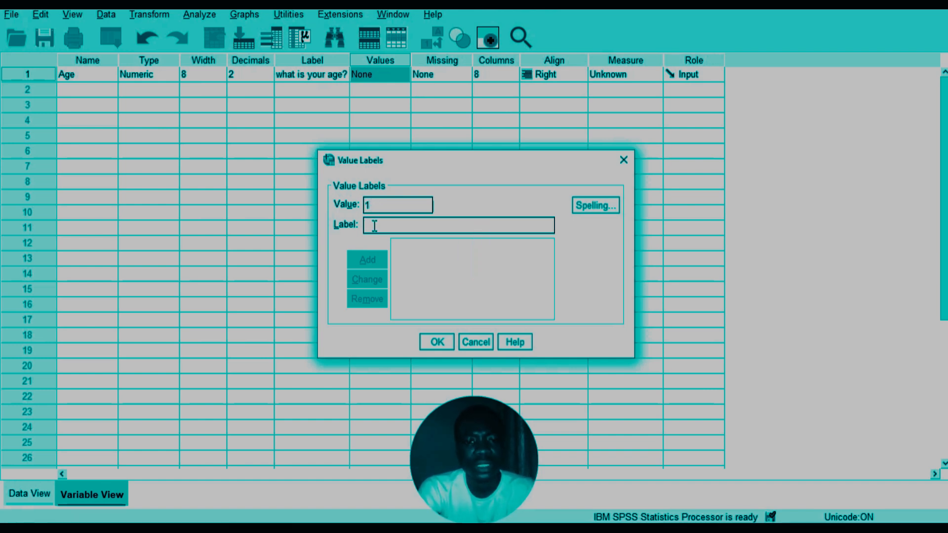
pyautogui.write('2')
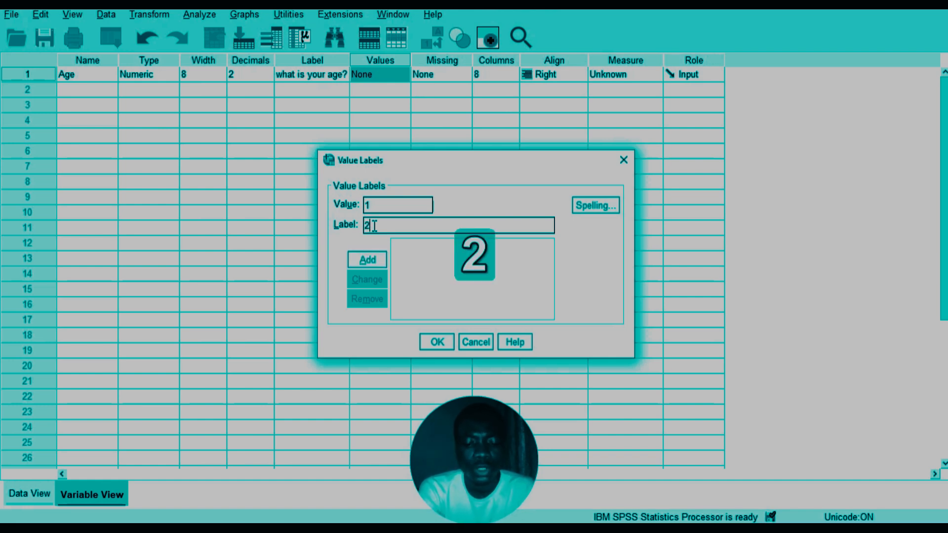
pyautogui.write('0')
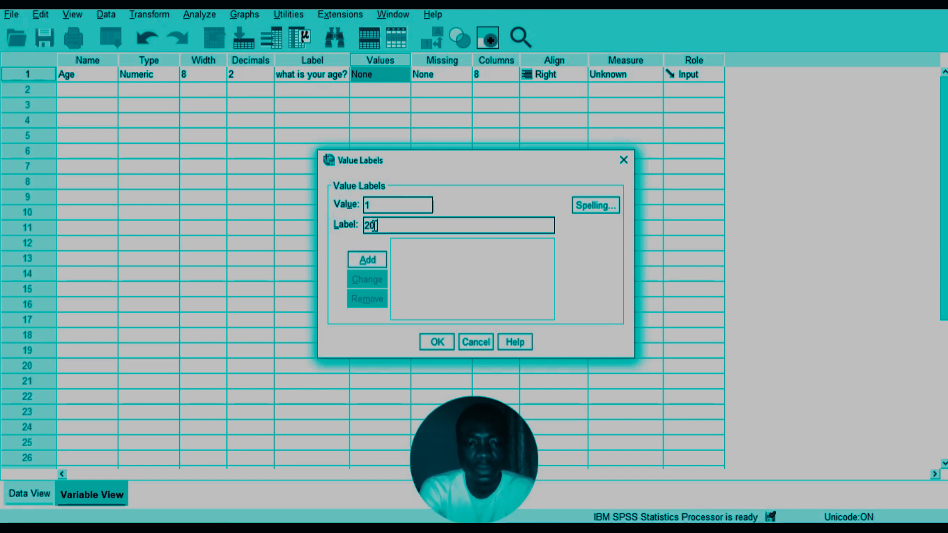
pyautogui.write(' to 3')
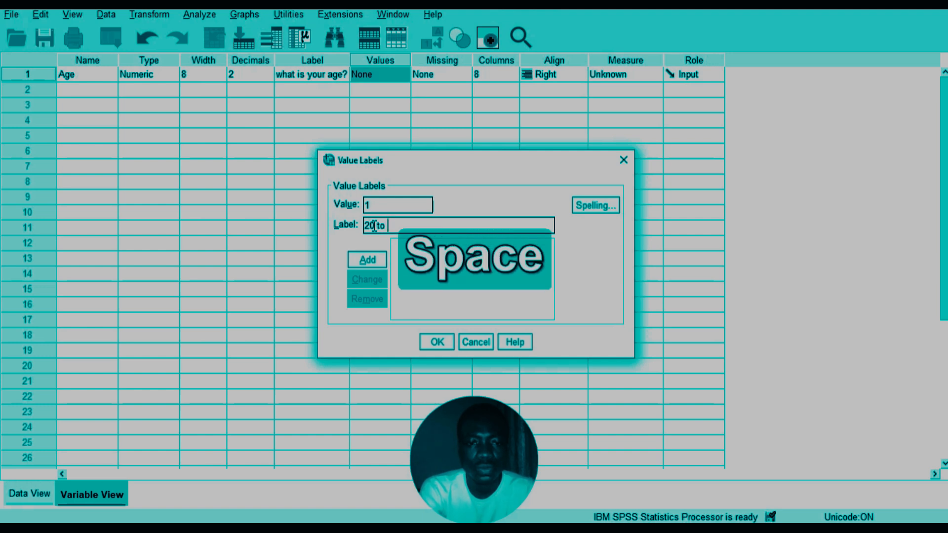
pyautogui.write('0')
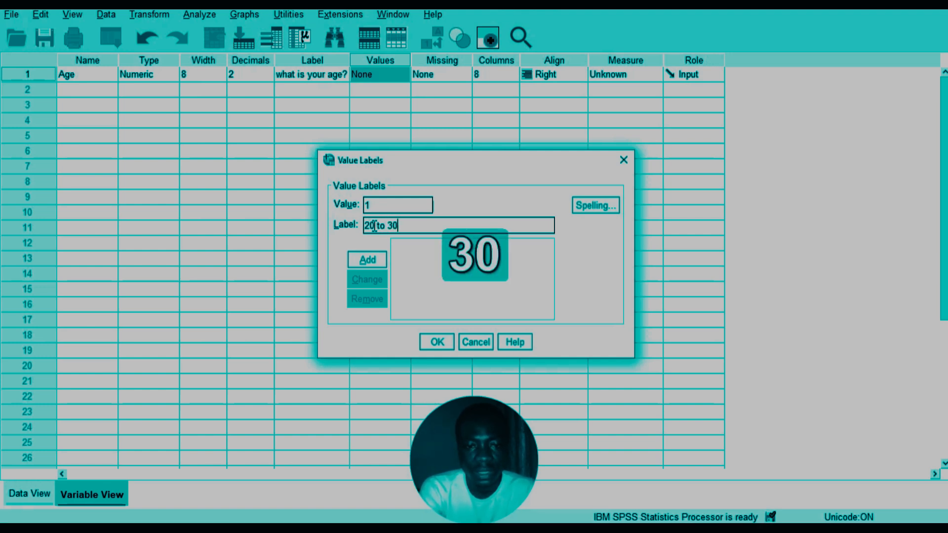
pyautogui.click(359, 263)
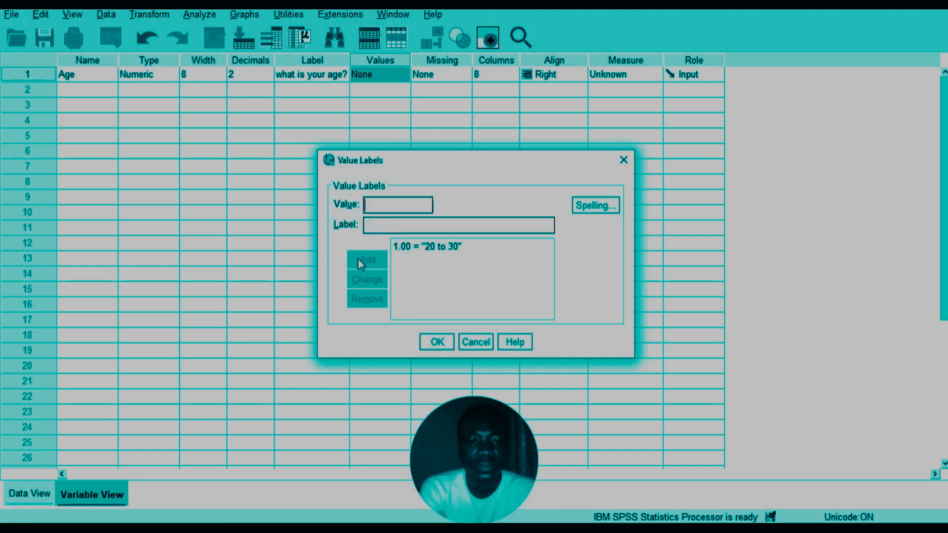
# Add a value label to the Age variable, assigning value 2 to "31 to 40"
pyautogui.write('2')
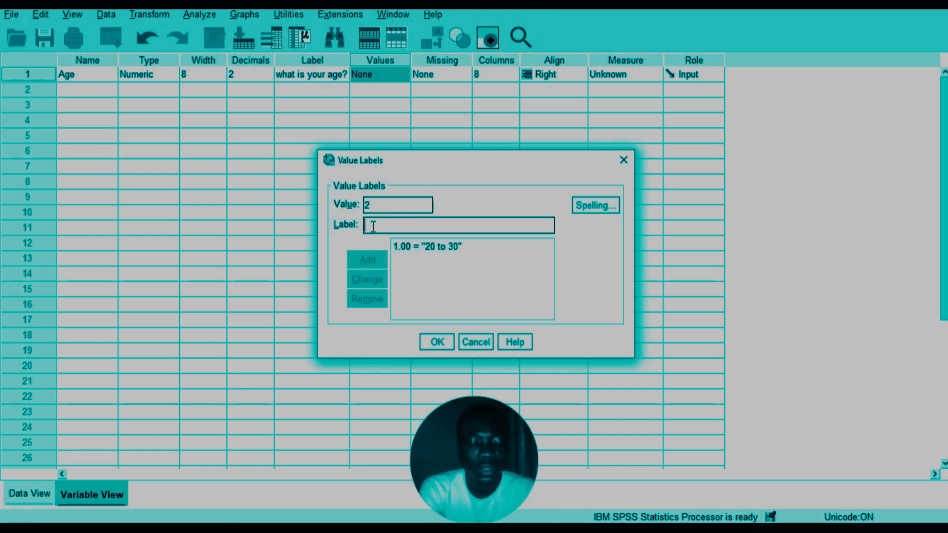
pyautogui.write('31 ')
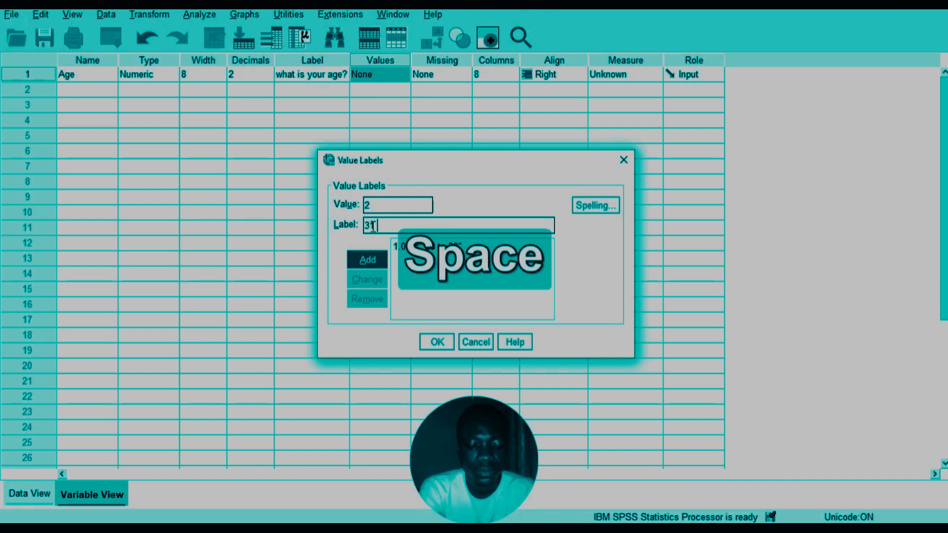
pyautogui.write('to 40')
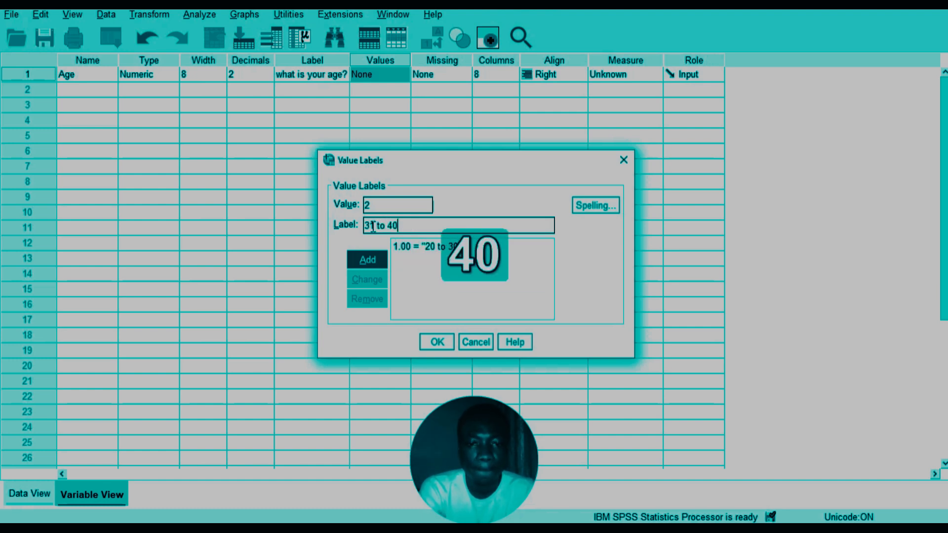
pyautogui.click(367, 258)
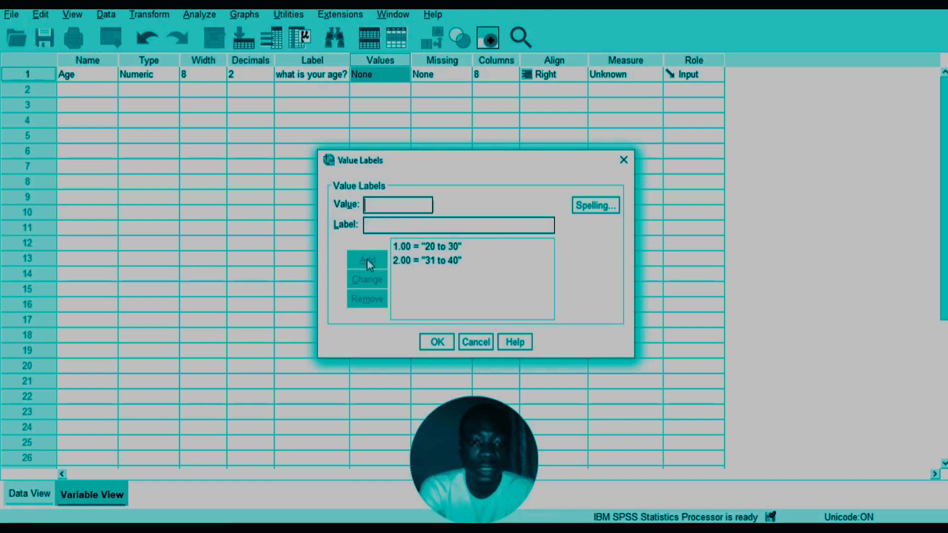
# Add a value label to the Age variable, assigning value 3 to "41 to 50"
pyautogui.write('3')
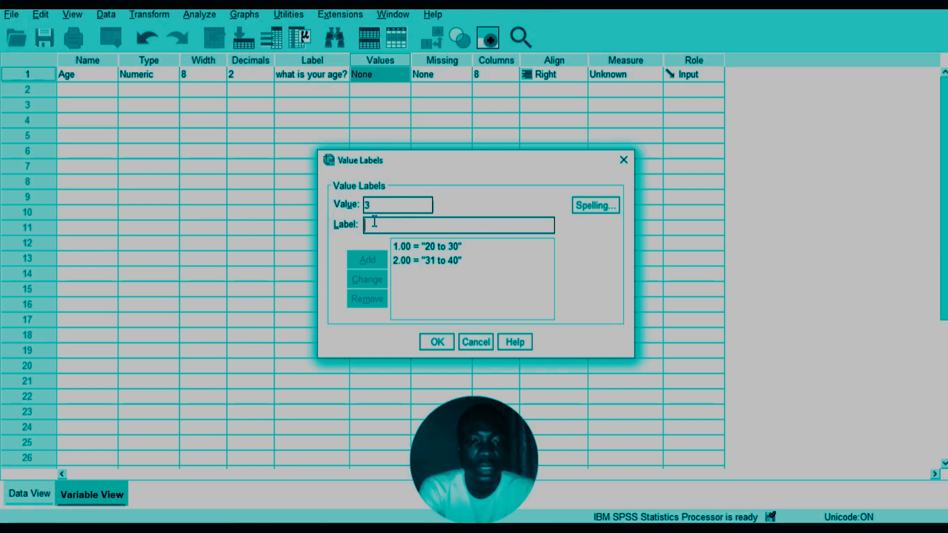
pyautogui.write('41')
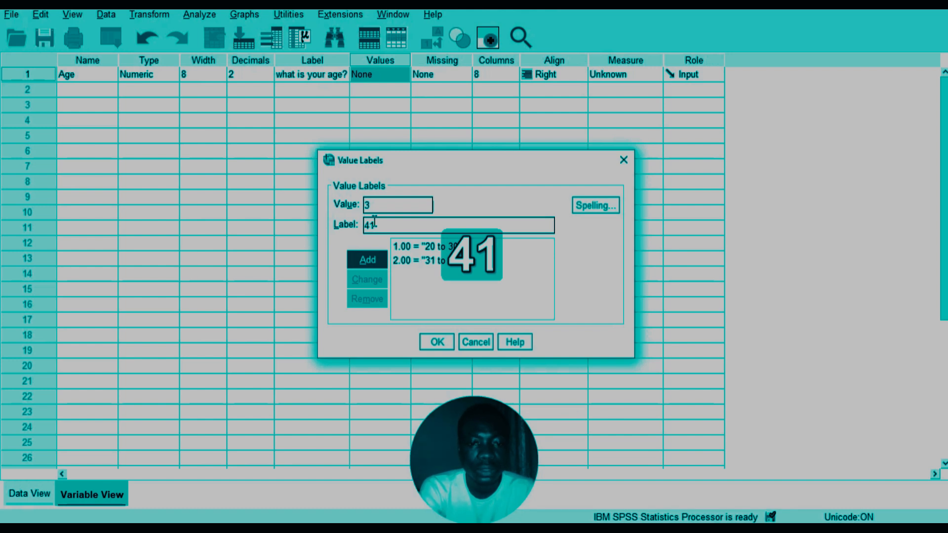
pyautogui.write(' to ')
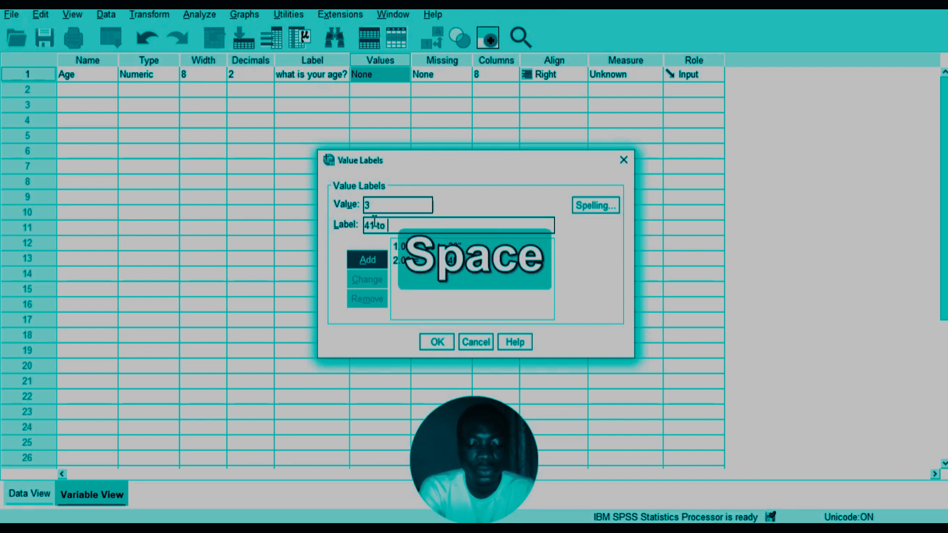
pyautogui.write('50')
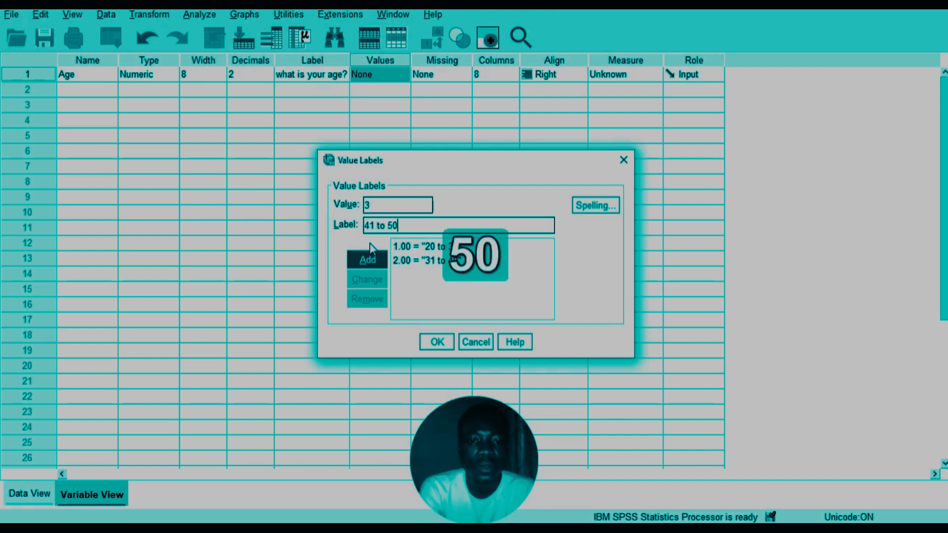
pyautogui.click(371, 262)
# Add a value label assigning value 4 to "51 and above" and apply the Age variable's value labels
pyautogui.write('4')
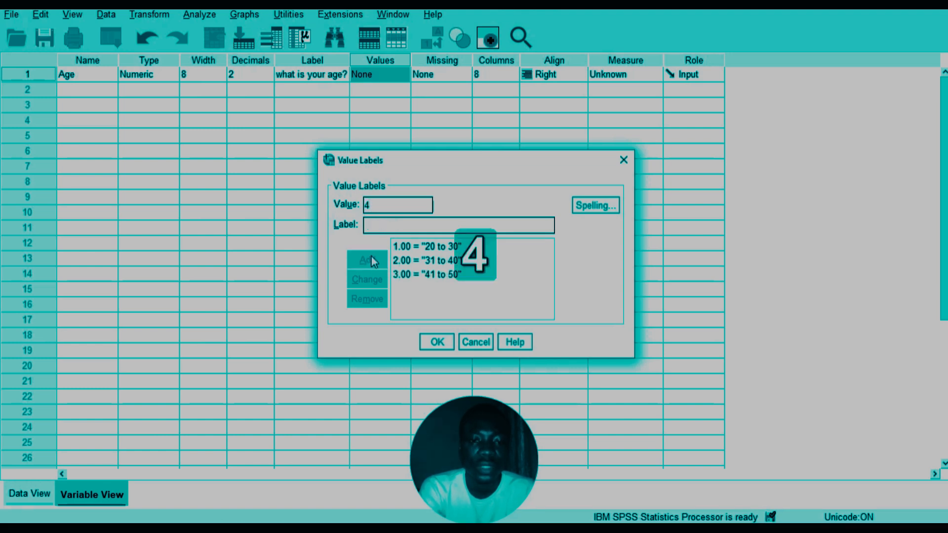
pyautogui.click(379, 224)
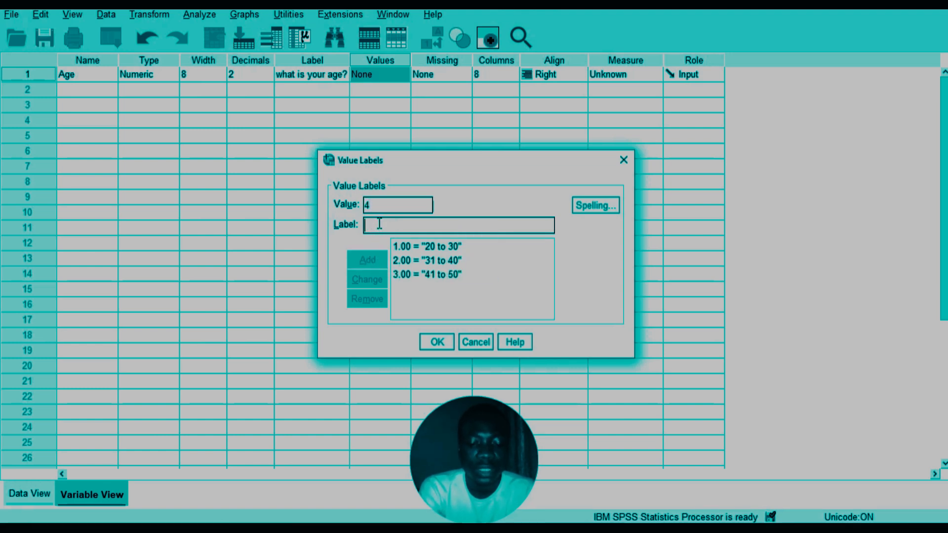
pyautogui.write('51')
pyautogui.write('an')
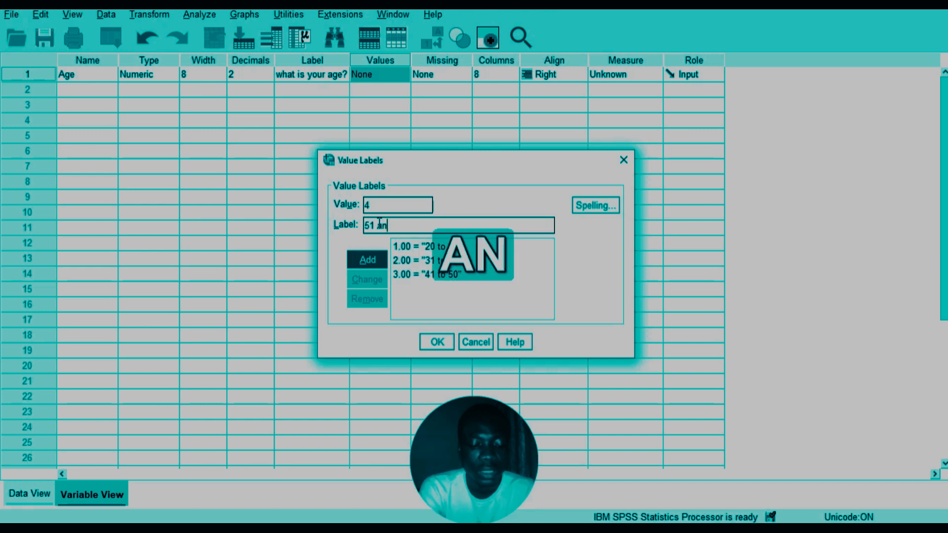
pyautogui.write('d above')
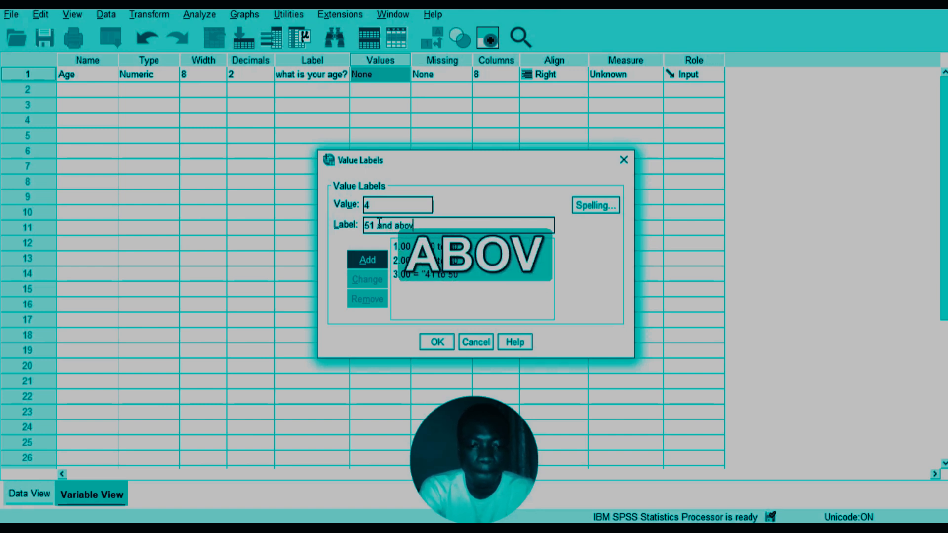
pyautogui.click(364, 266)
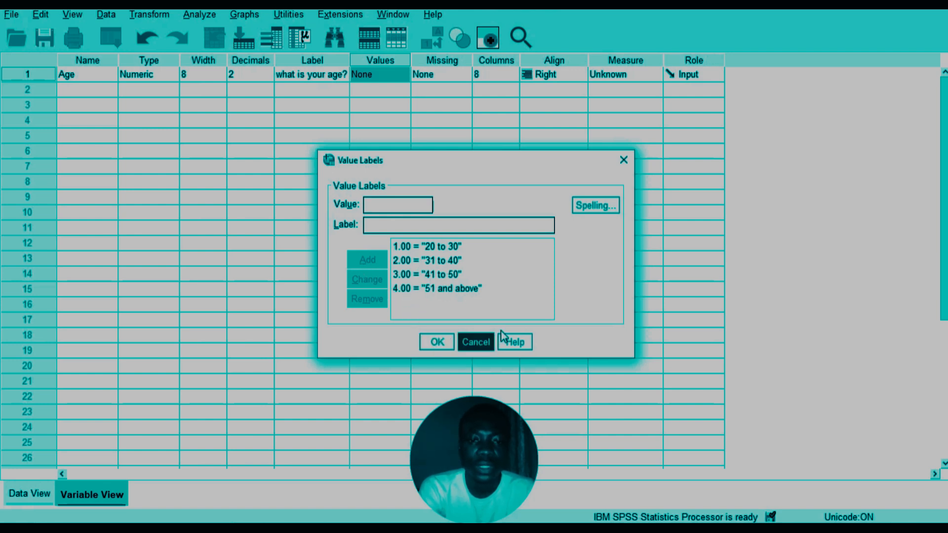
pyautogui.click(446, 347)
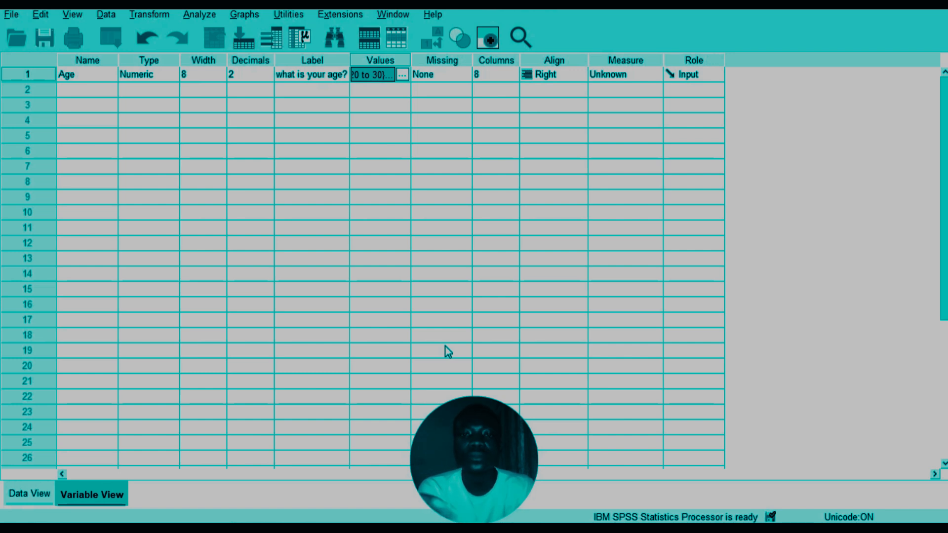
# Set the Age variable's measurement level to Scale and its number of decimals to 0
pyautogui.click(619, 79)
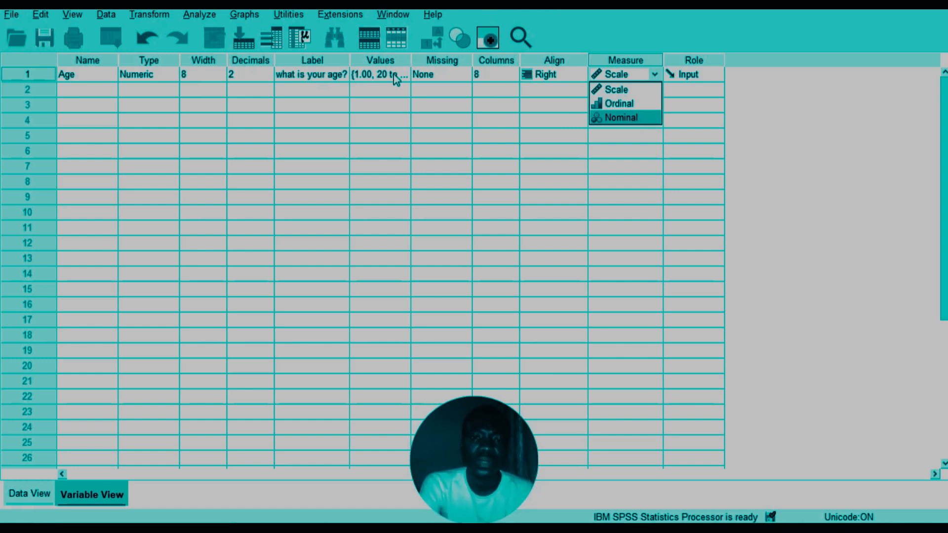
pyautogui.click(608, 90)
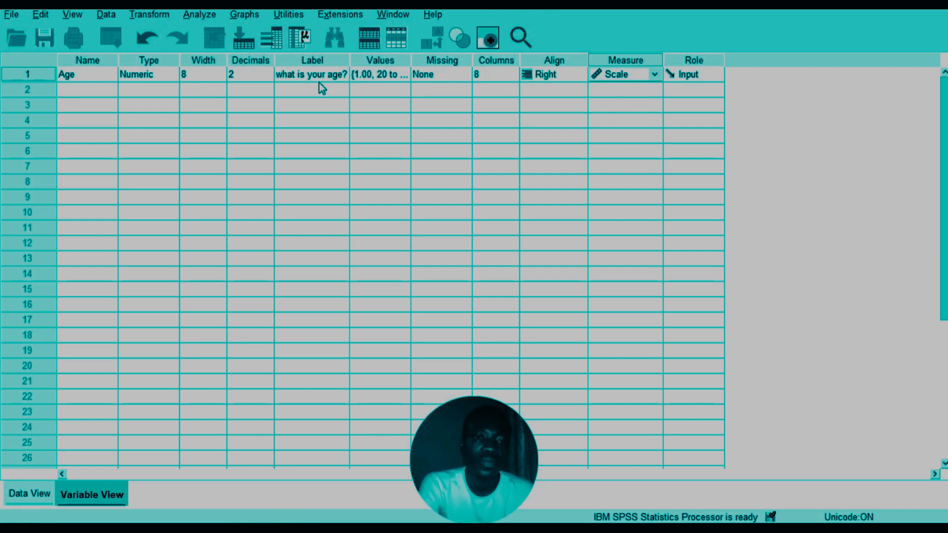
pyautogui.click(242, 74)
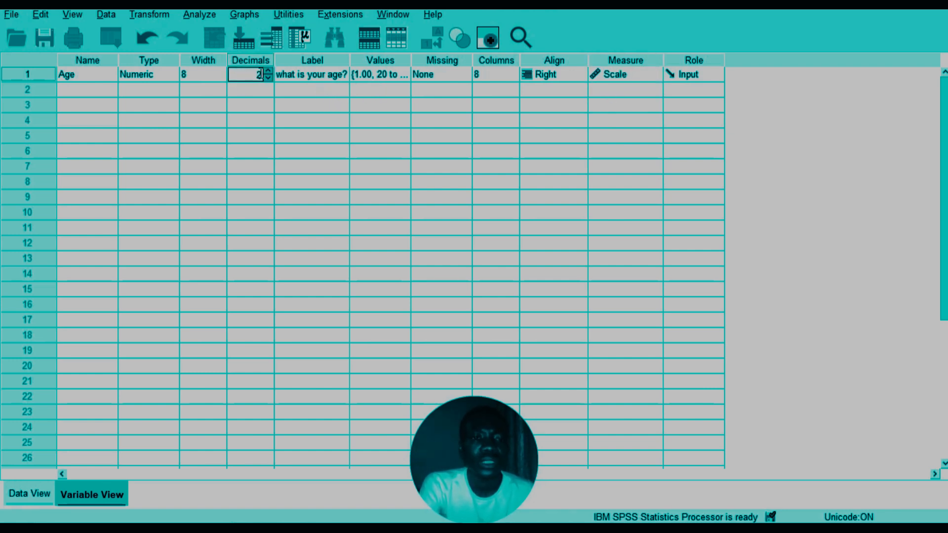
pyautogui.click(270, 78)
pyautogui.click(270, 78)
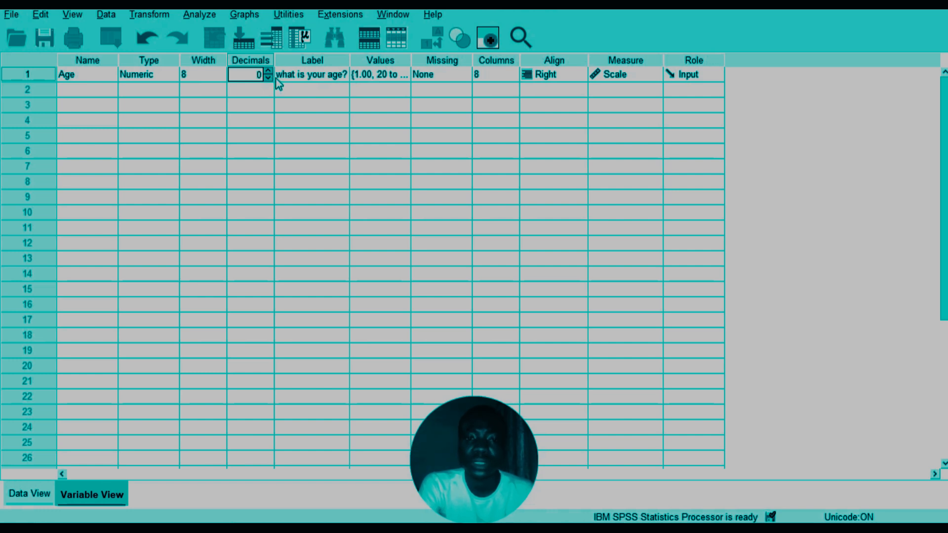
pyautogui.click(298, 76)
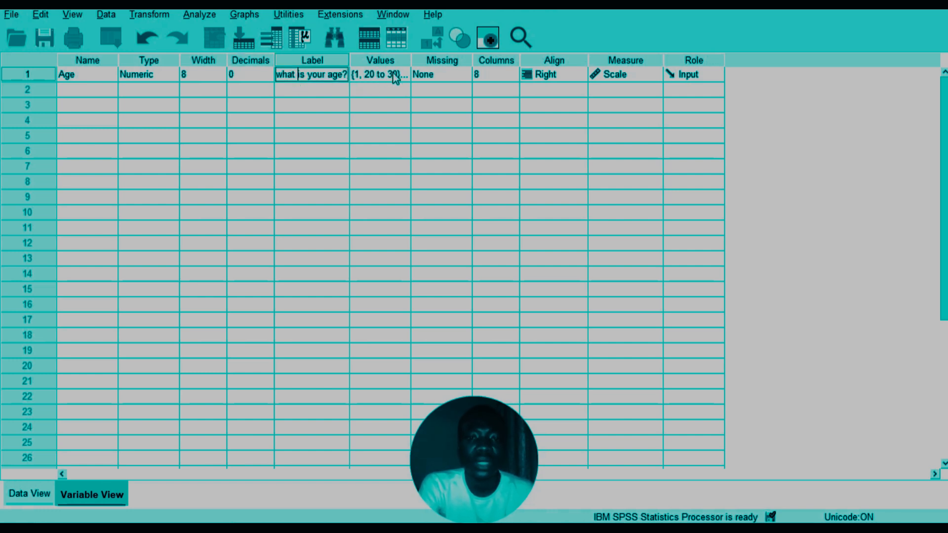
# Create a second variable below Age and name it Sex
pyautogui.click(86, 87)
pyautogui.write('Sex')
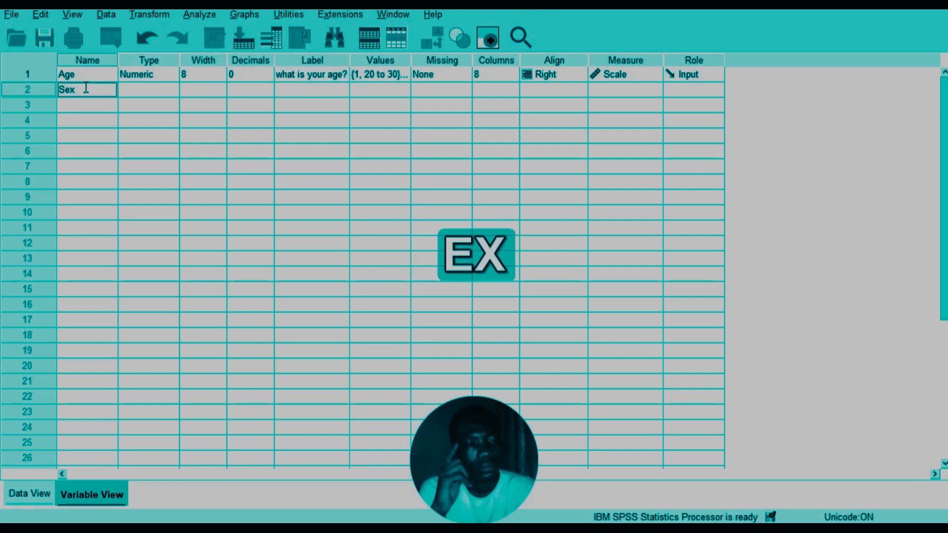
pyautogui.click(133, 92)
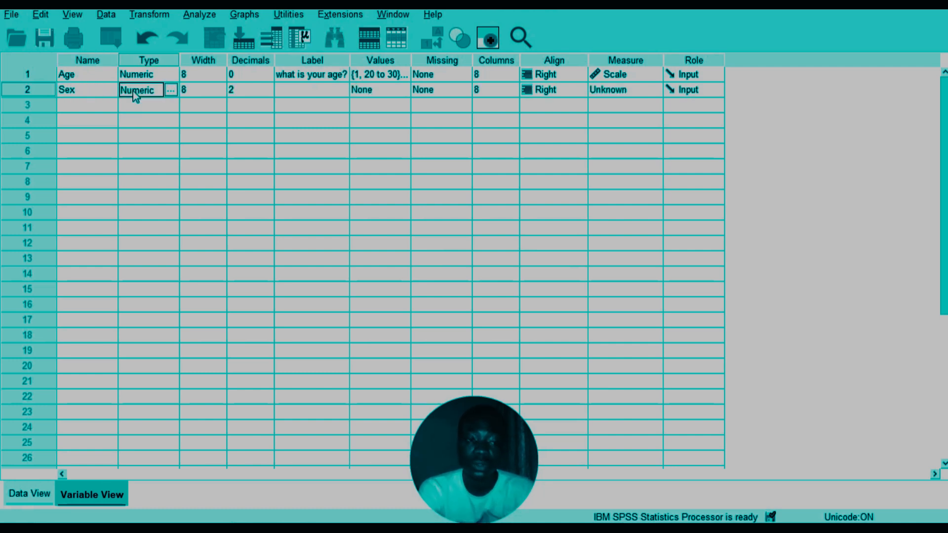
# Try to add a space to the name of the Sex variable
pyautogui.click(92, 90)
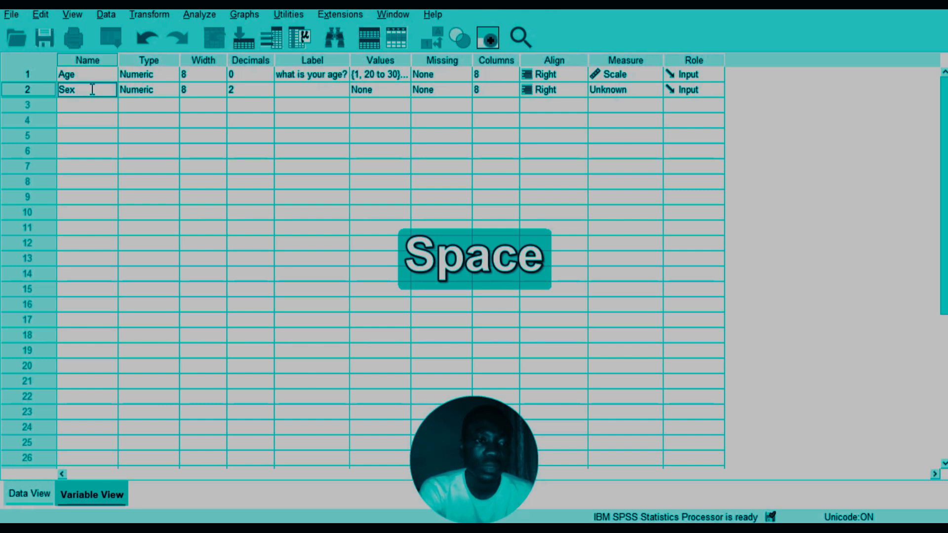
pyautogui.click(126, 93)
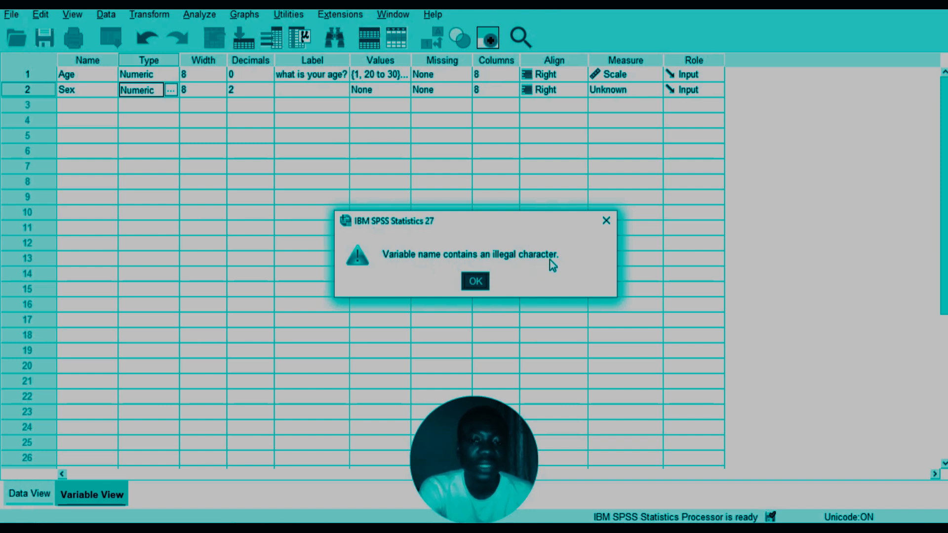
pyautogui.click(475, 281)
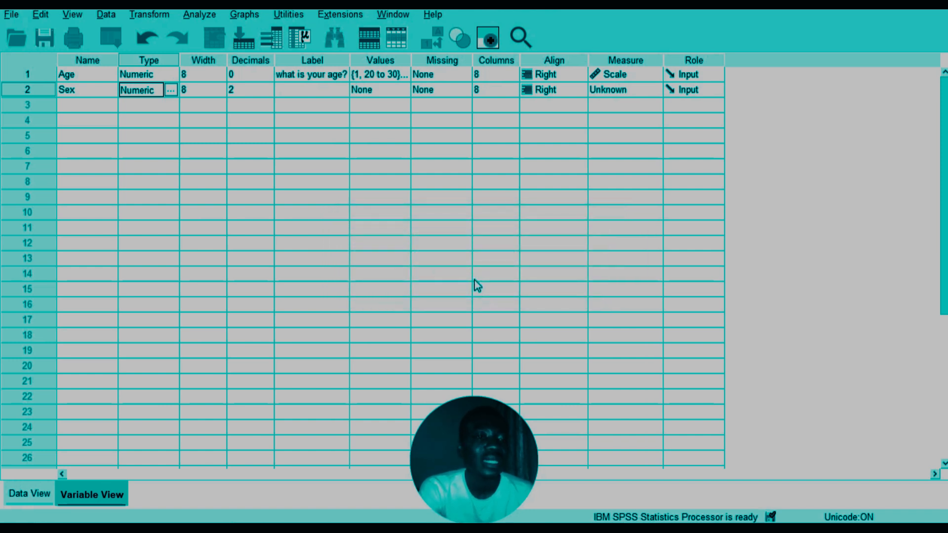
pyautogui.doubleClick(98, 90)
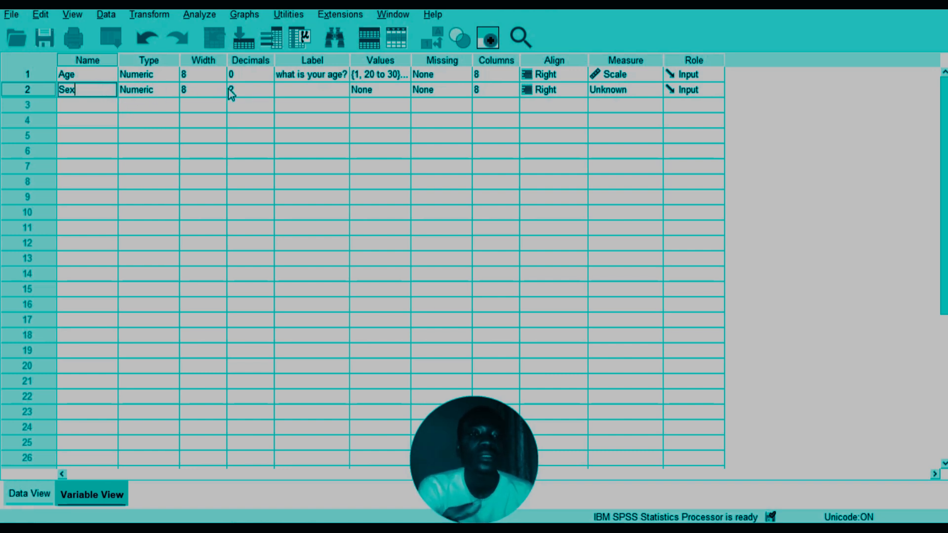
# Set the Sex variable's decimals to 0 and give it the label "select your sex"
pyautogui.click(266, 90)
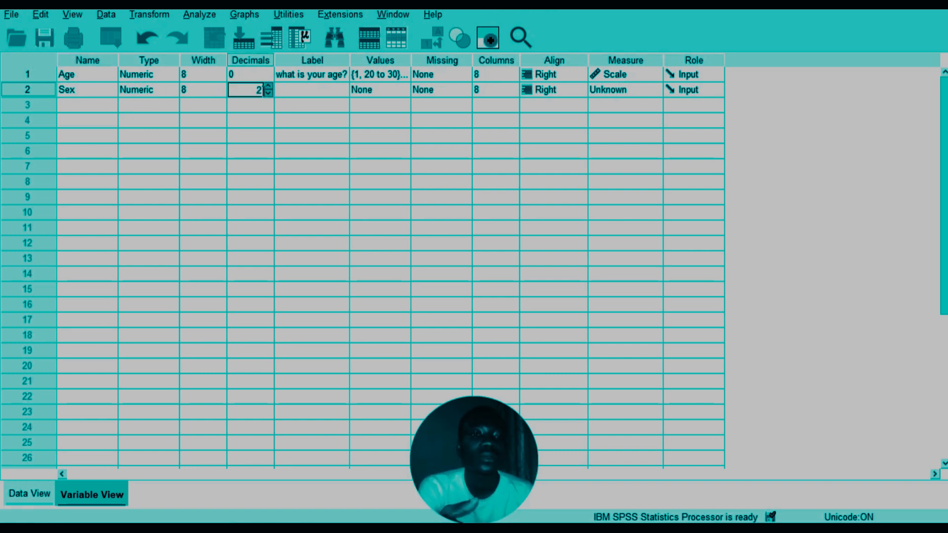
pyautogui.click(268, 93)
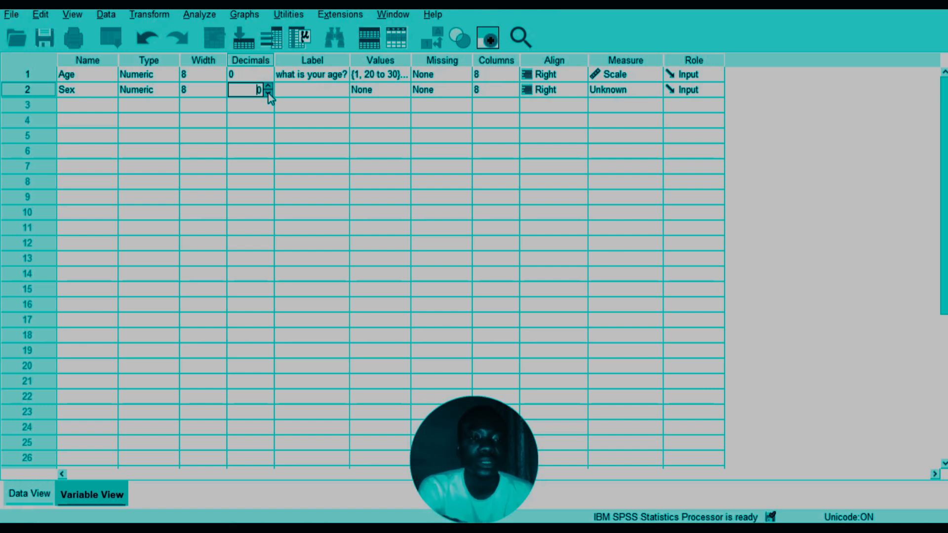
pyautogui.click(301, 90)
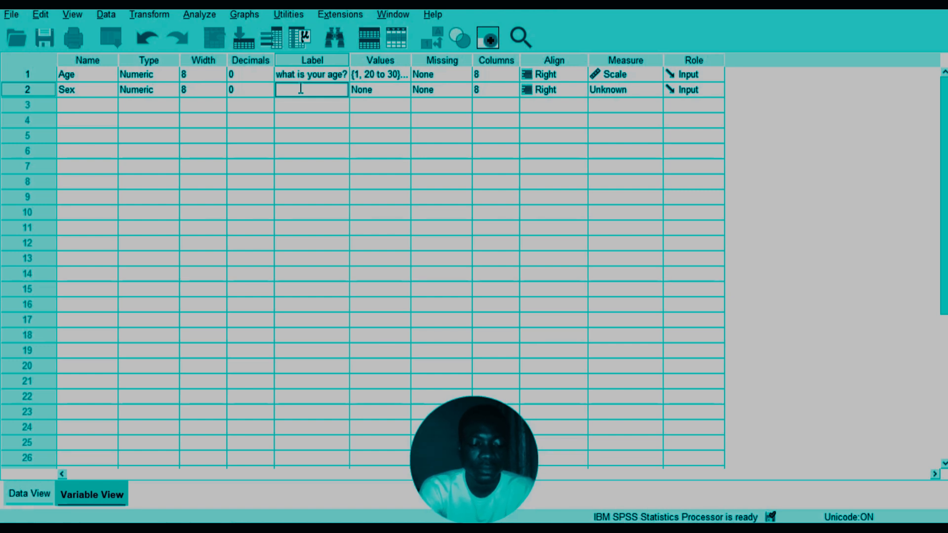
pyautogui.write('selec')
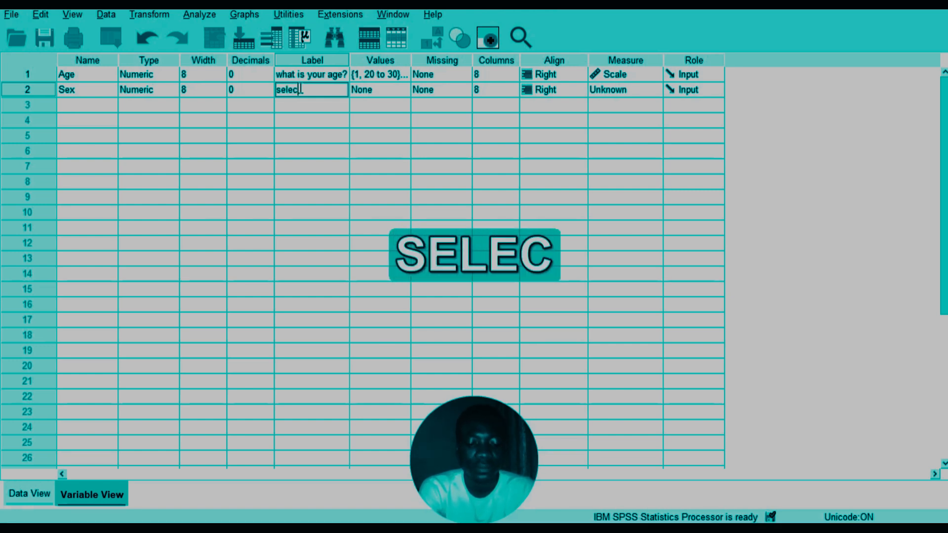
pyautogui.write('t your ')
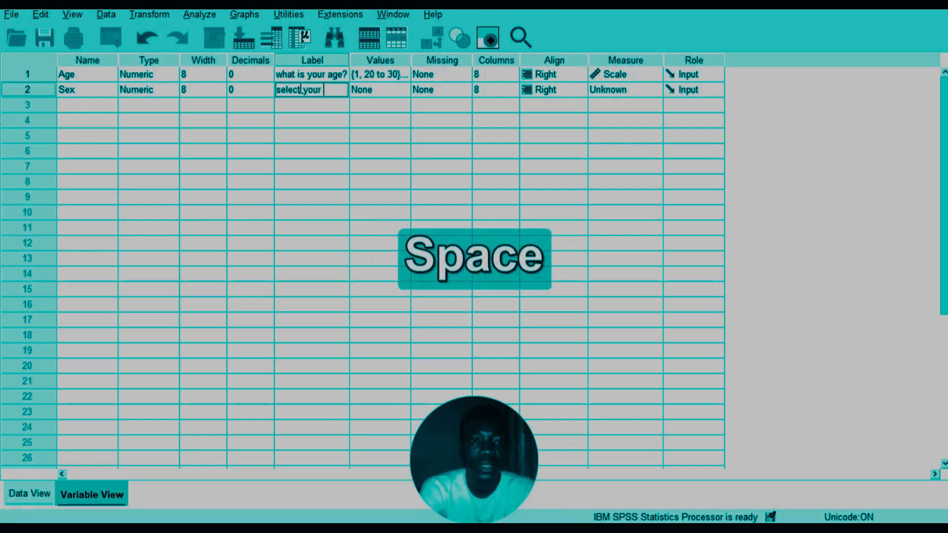
pyautogui.write('sex')
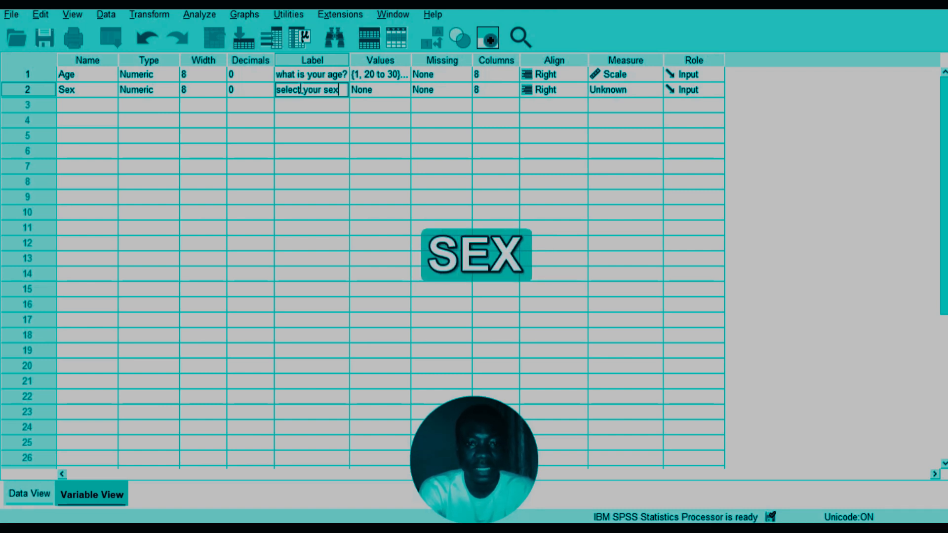
# Add a value label to the Sex variable that codes 1 as "Male"
pyautogui.click(371, 91)
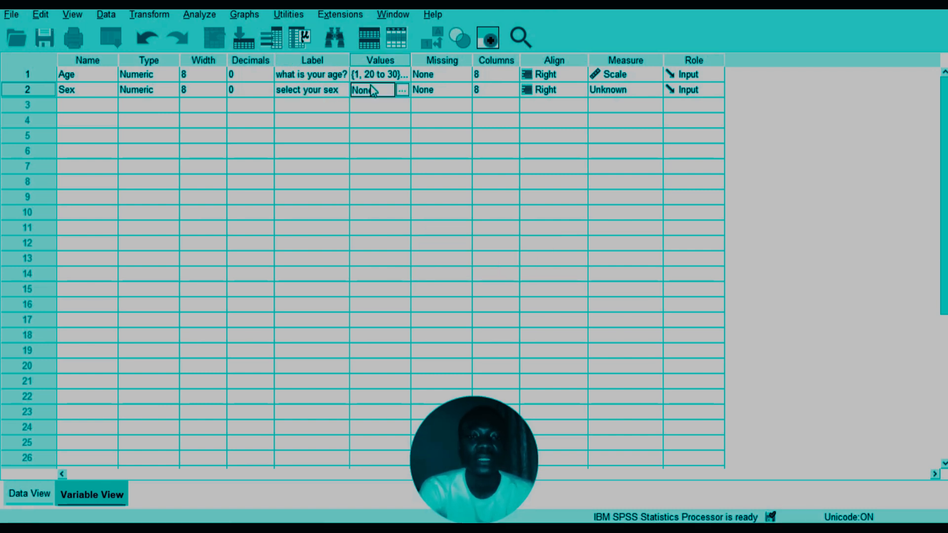
pyautogui.click(402, 90)
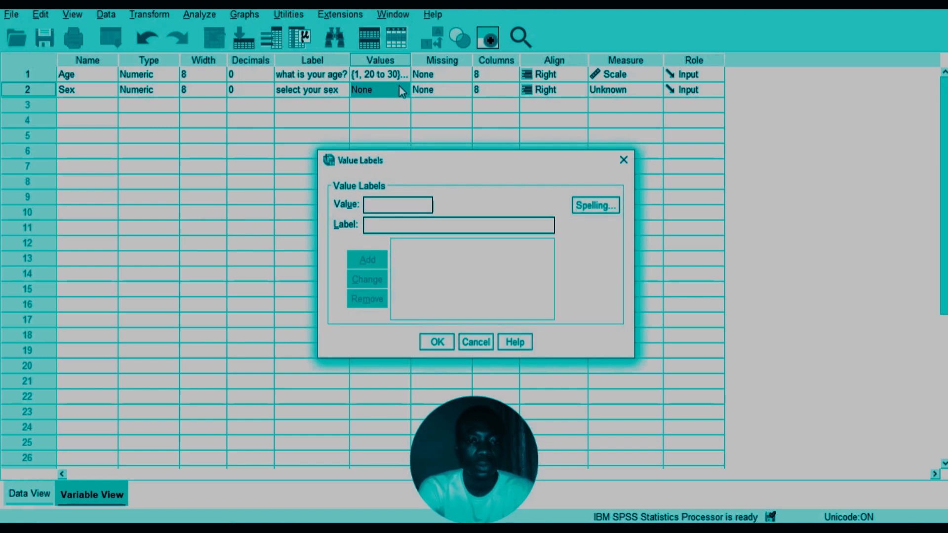
pyautogui.write('1')
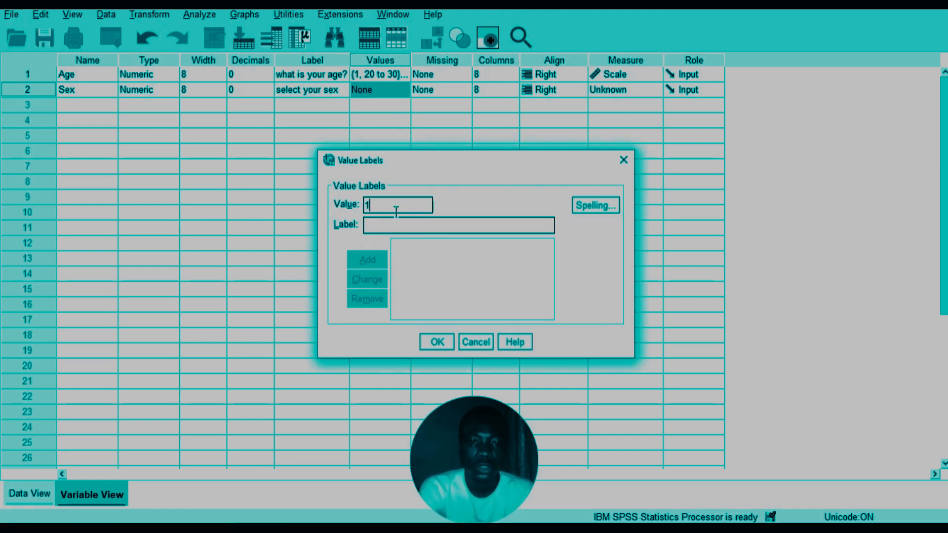
pyautogui.click(395, 227)
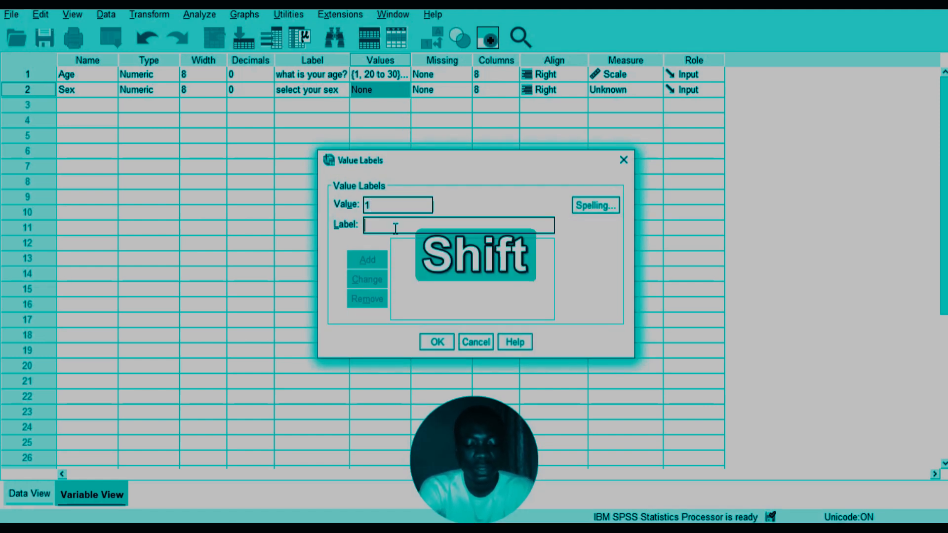
pyautogui.write('Male')
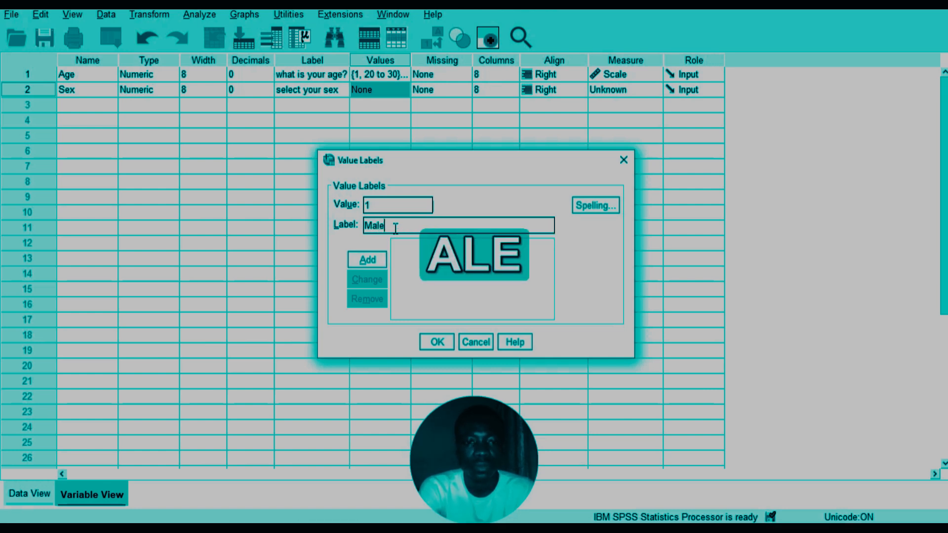
pyautogui.click(378, 263)
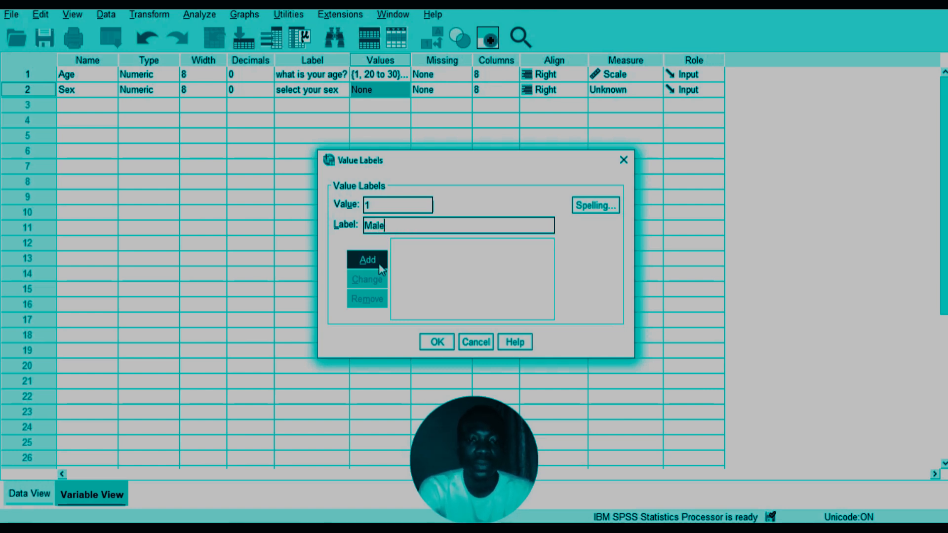
# Code 2 as "Female" in the Sex variable's value labels and set its measurement level to Nominal
pyautogui.write('2')
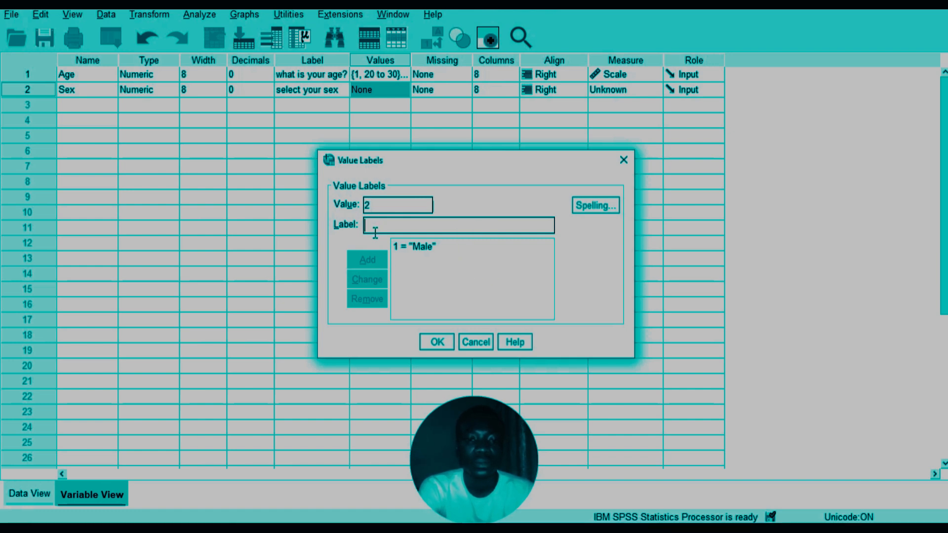
pyautogui.write(' = "F')
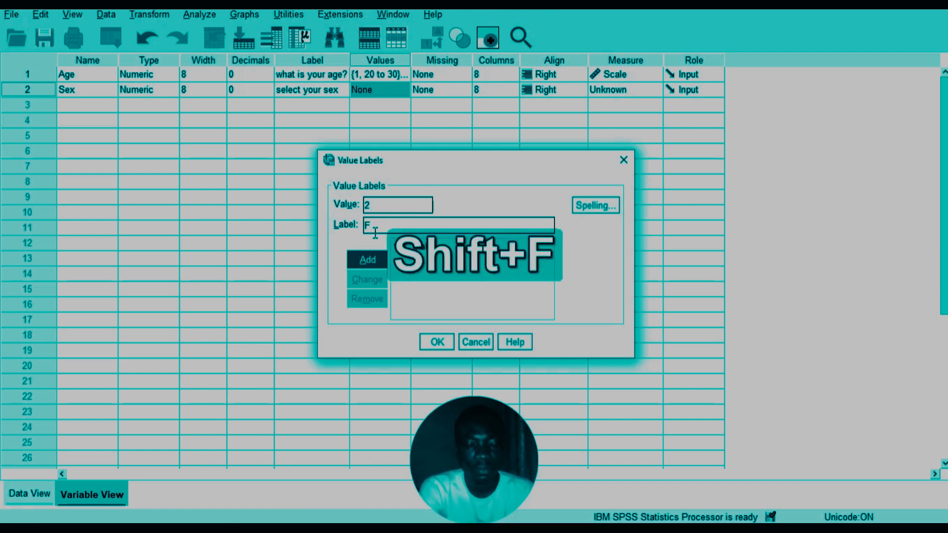
pyautogui.write('em')
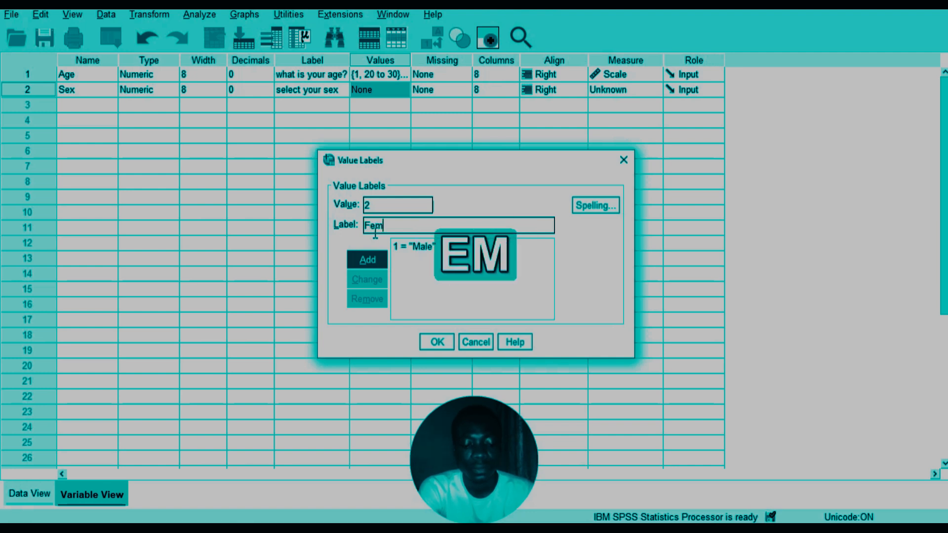
pyautogui.write('ale')
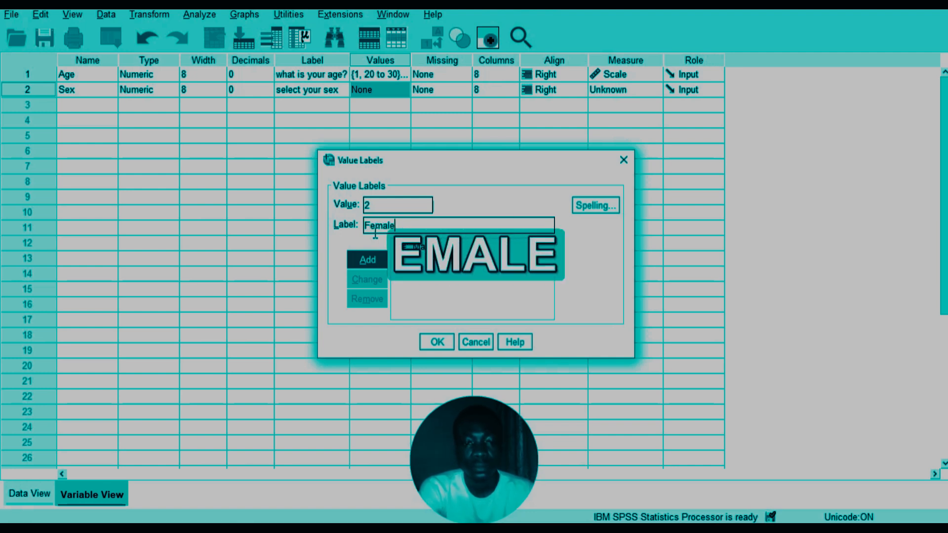
pyautogui.click(372, 262)
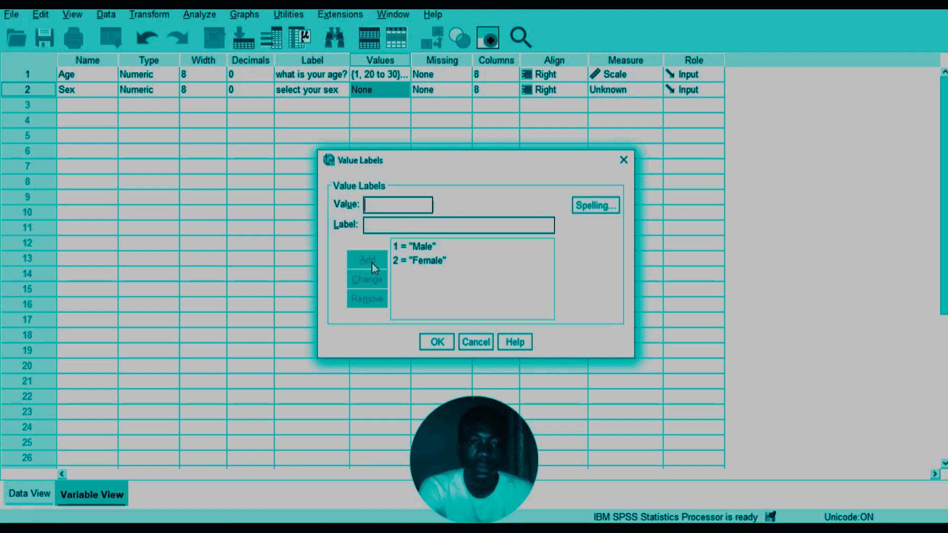
pyautogui.click(441, 343)
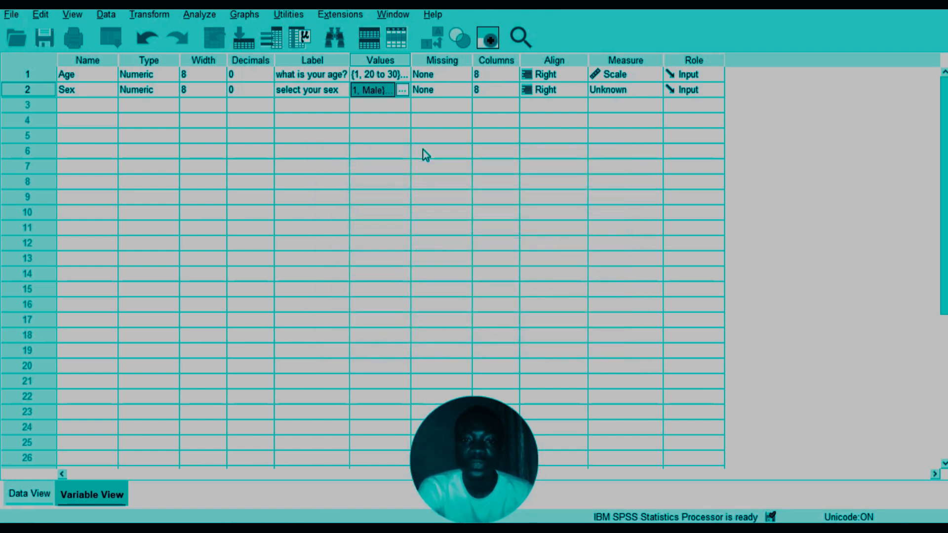
pyautogui.click(607, 94)
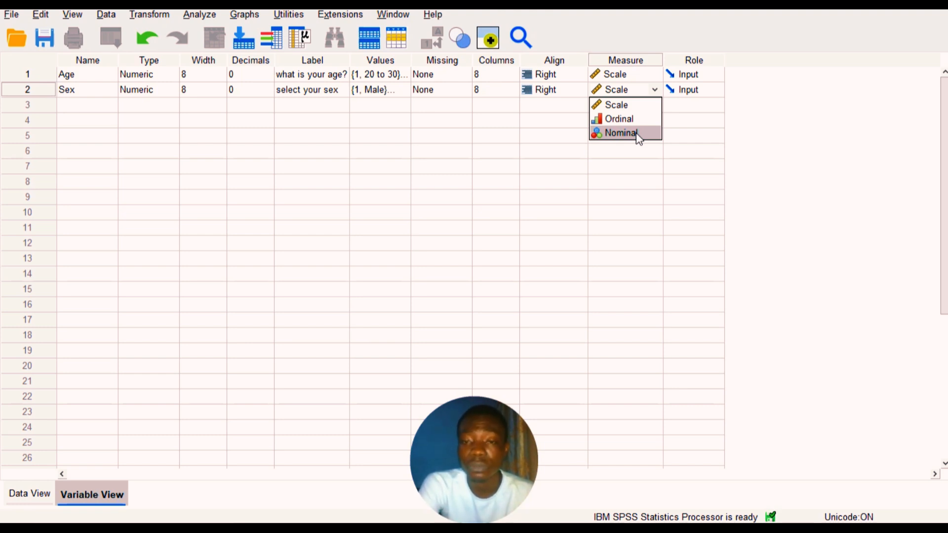
pyautogui.click(637, 133)
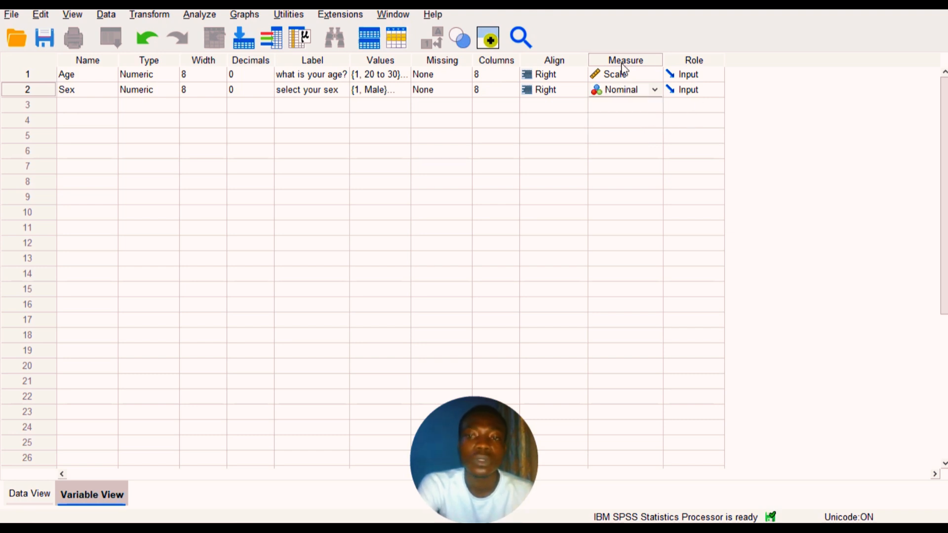
# Create a third variable below Sex and name it Education
pyautogui.click(65, 103)
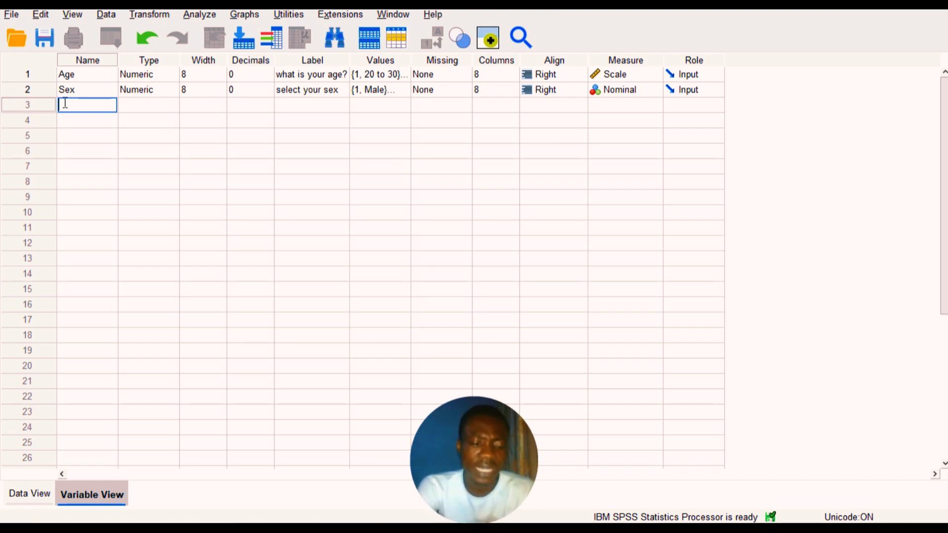
pyautogui.write('E')
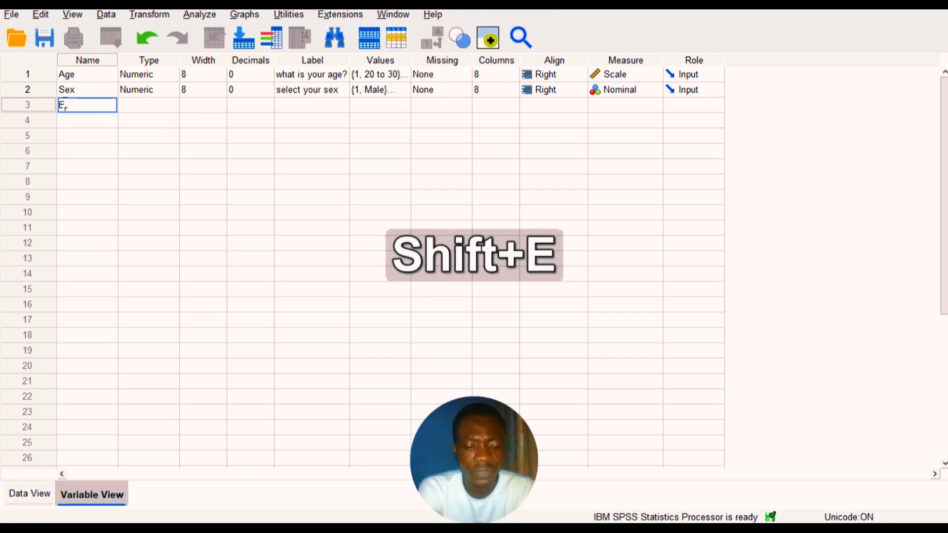
pyautogui.write('ducation')
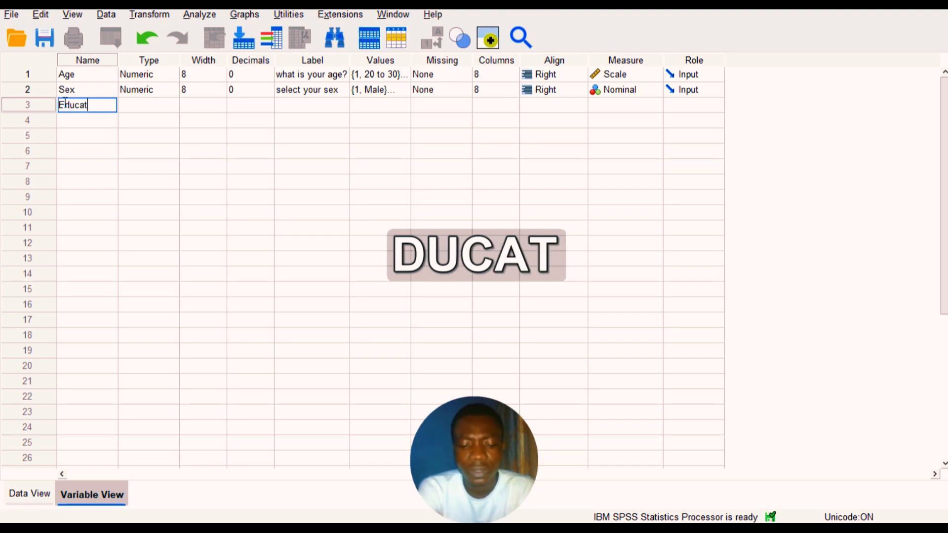
pyautogui.click(133, 111)
# Check the Sex variable's type settings, keeping the Numeric type
pyautogui.click(173, 90)
pyautogui.click(173, 90)
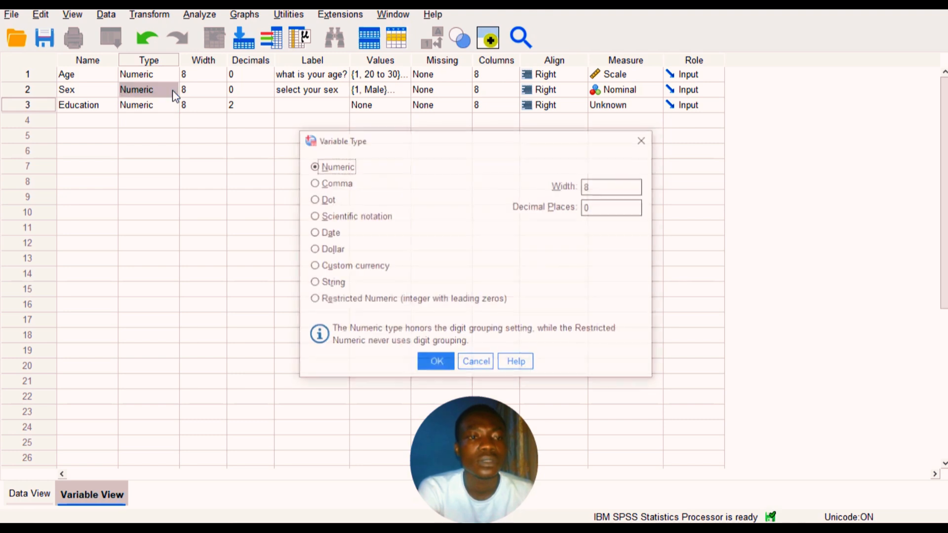
pyautogui.click(443, 365)
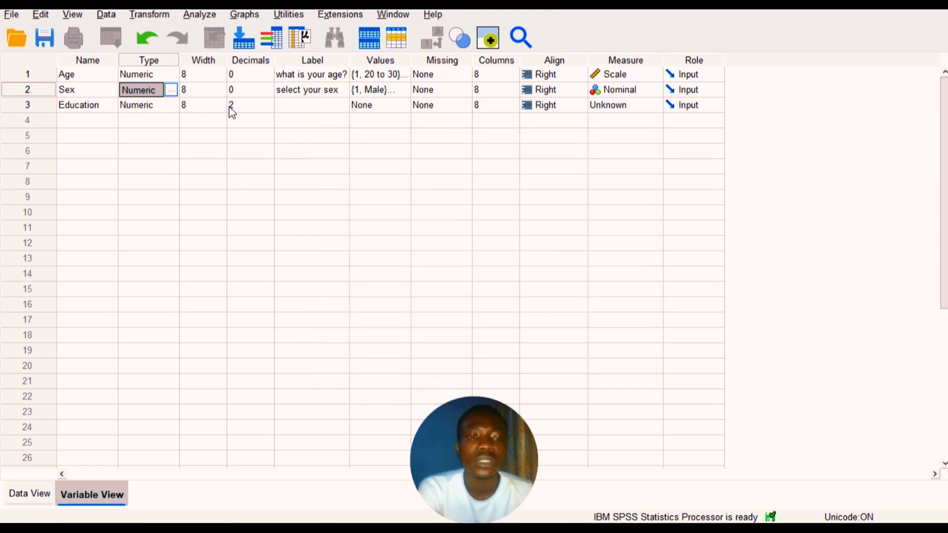
# Set the Education variable's number of decimals to 0
pyautogui.click(267, 110)
pyautogui.click(271, 109)
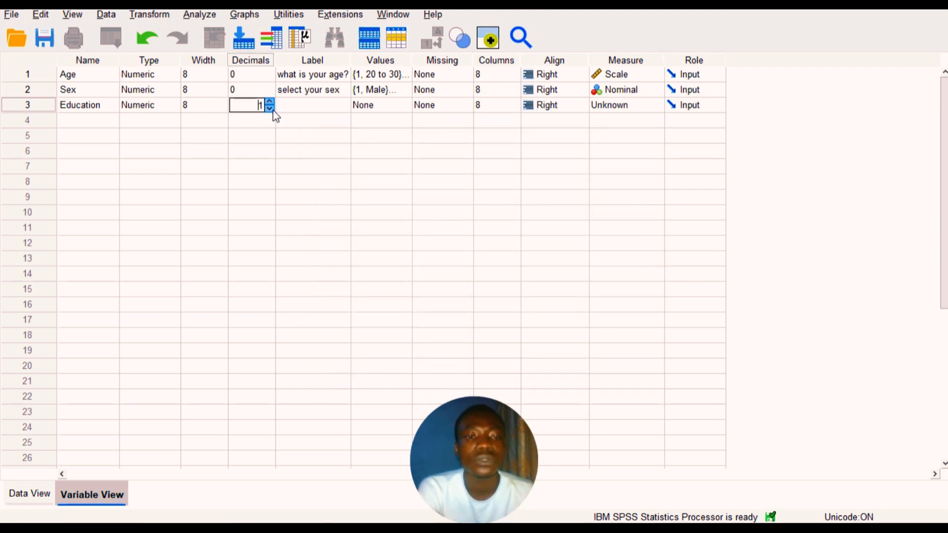
pyautogui.click(271, 108)
# Give the Education variable the label "what is your level of education?"
pyautogui.click(301, 108)
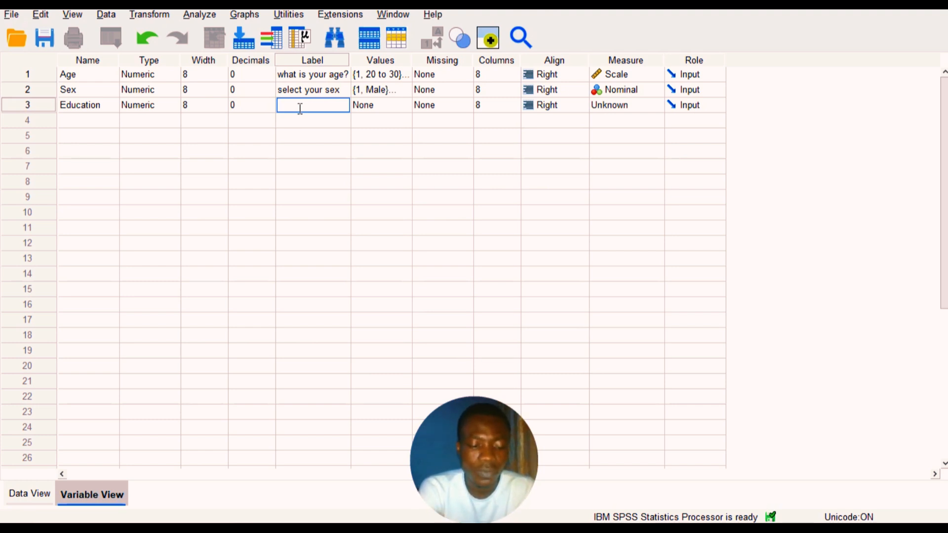
pyautogui.write('what is y')
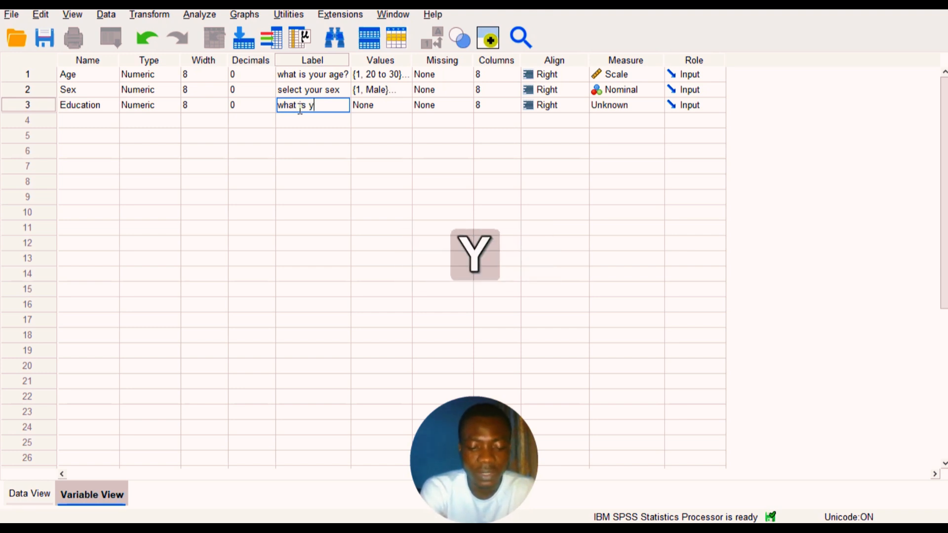
pyautogui.write('our leve')
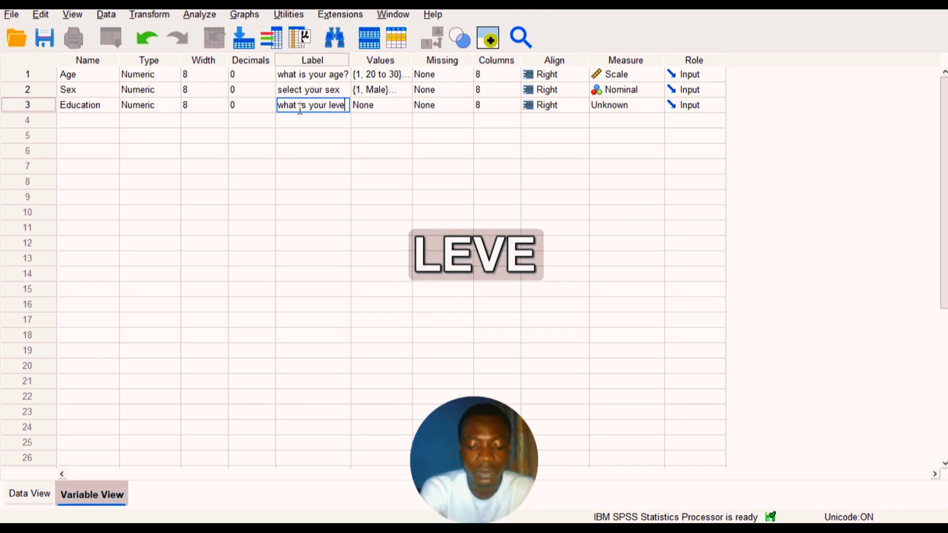
pyautogui.write('l og')
pyautogui.press('BackSpace')
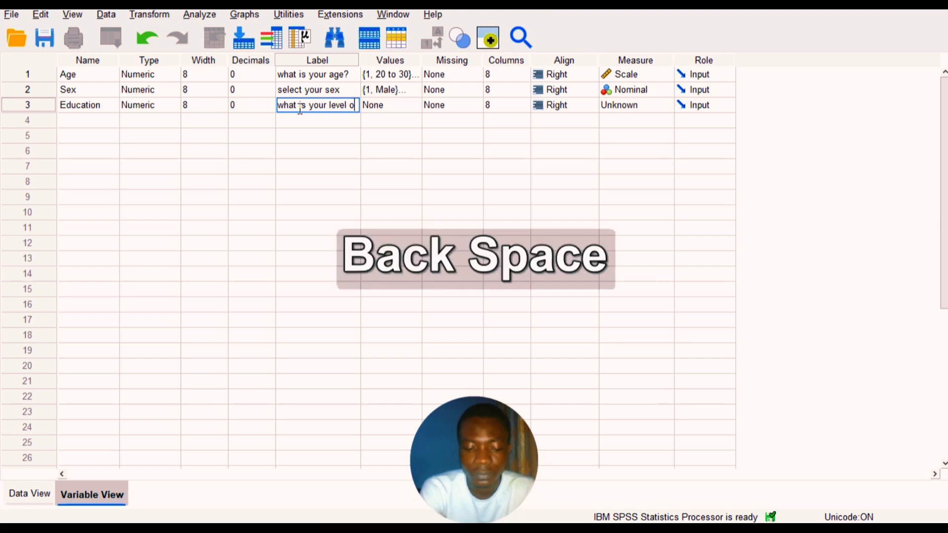
pyautogui.write('f e')
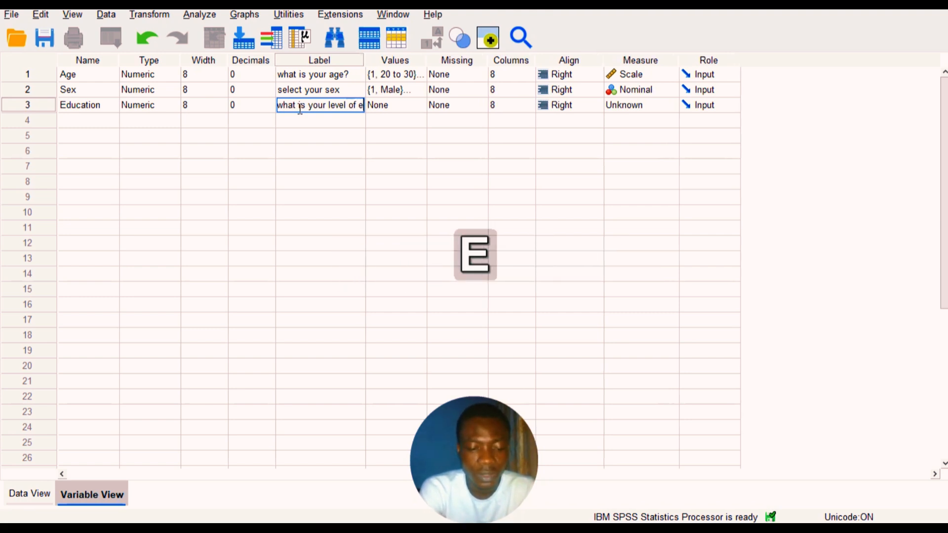
pyautogui.write('ducatio')
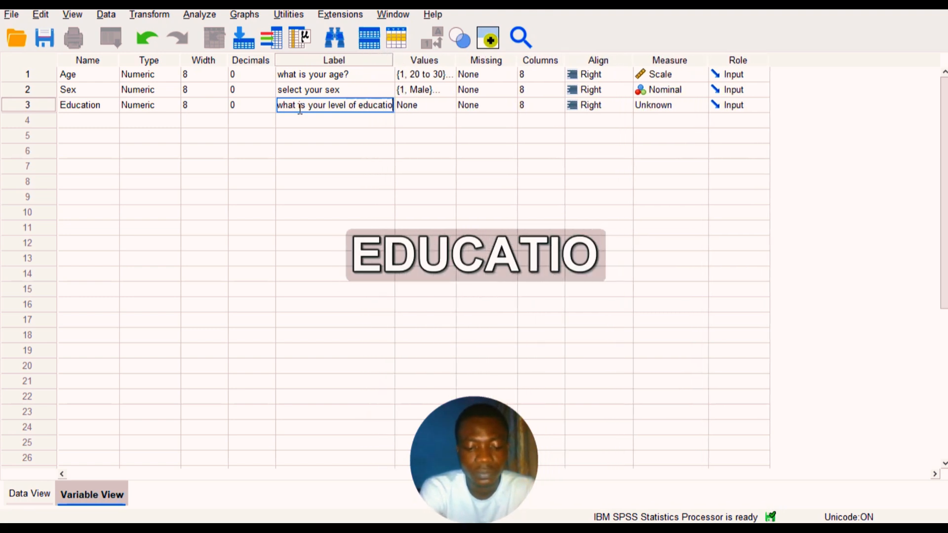
pyautogui.write('n?')
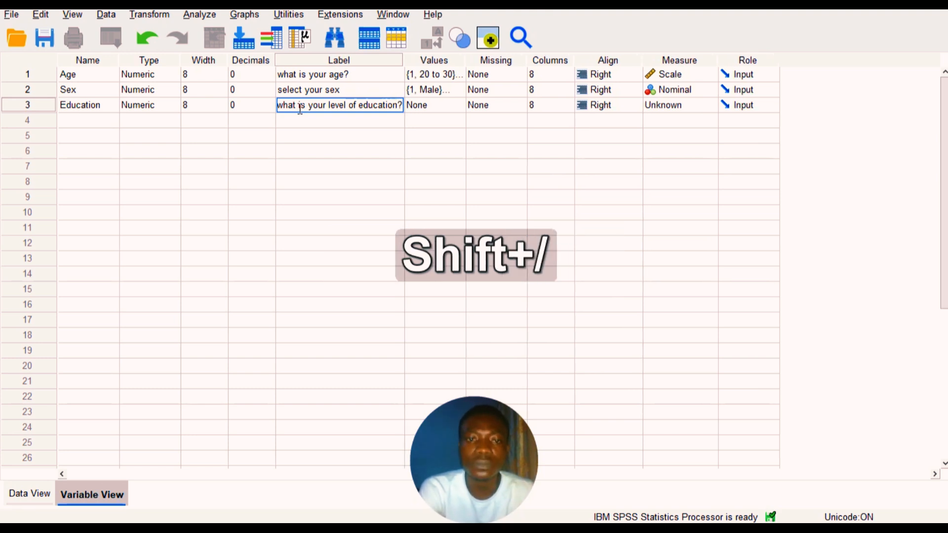
# Add a value label to the Education variable that codes 1 as "no formal education"
pyautogui.click(455, 111)
pyautogui.click(460, 104)
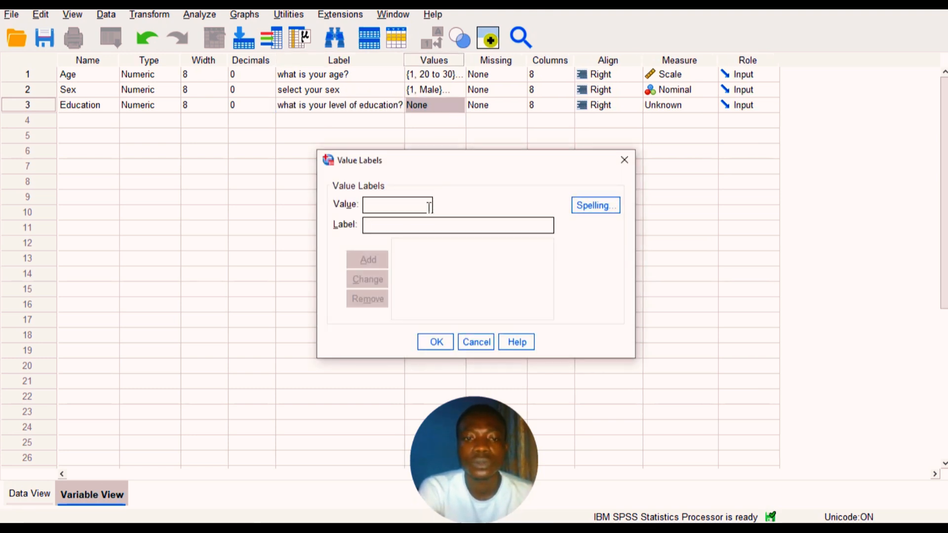
pyautogui.write('1')
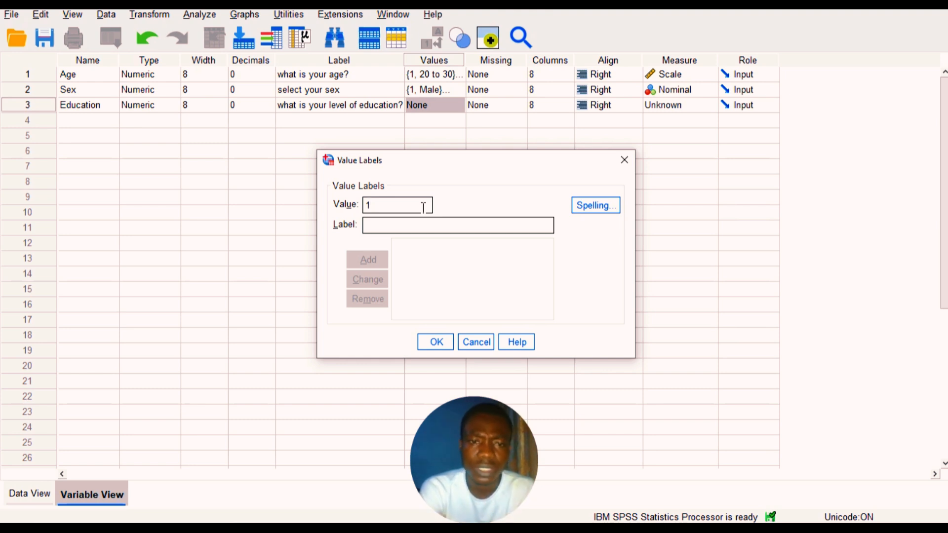
pyautogui.click(409, 229)
pyautogui.write('n')
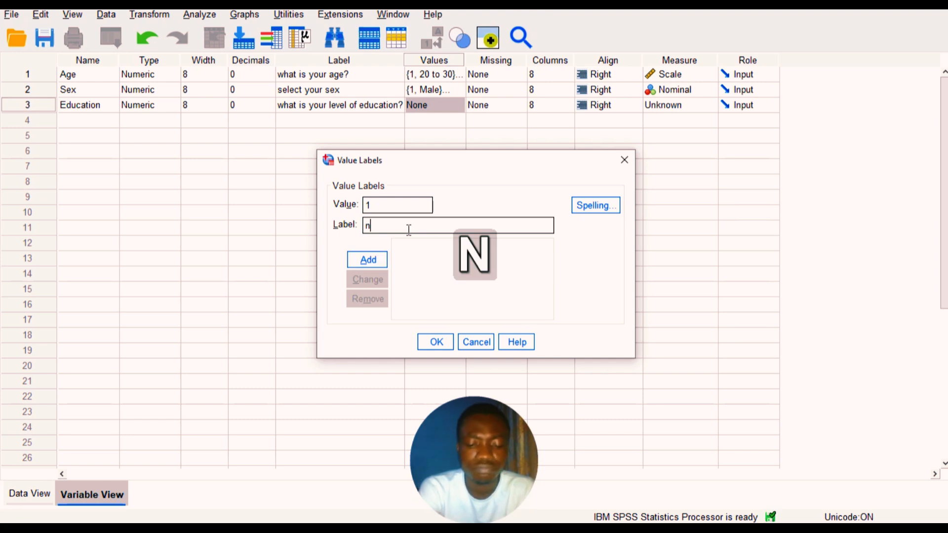
pyautogui.write('o forma')
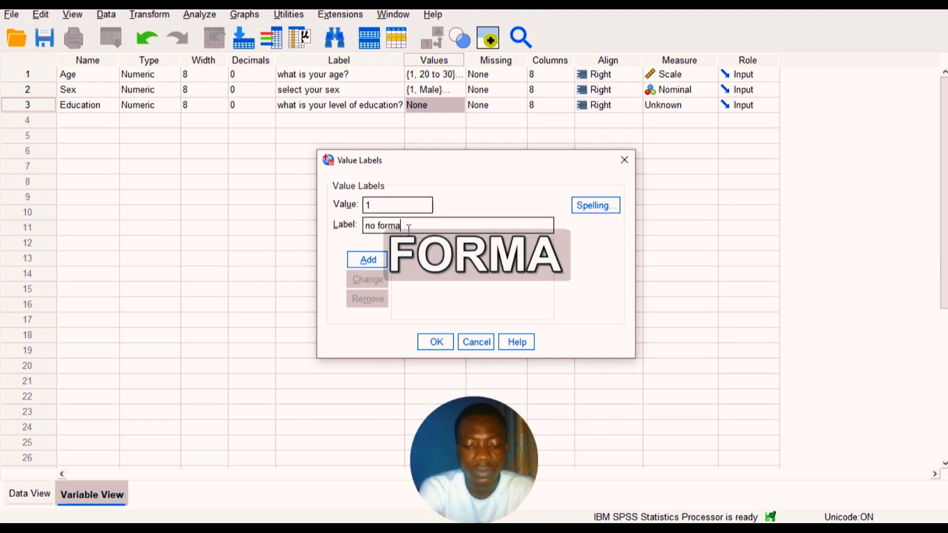
pyautogui.write('l education')
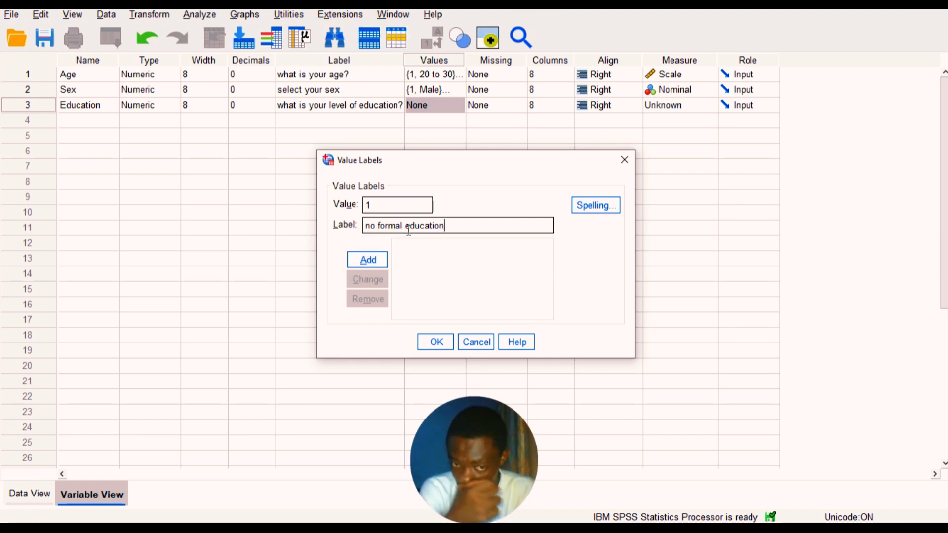
pyautogui.click(368, 261)
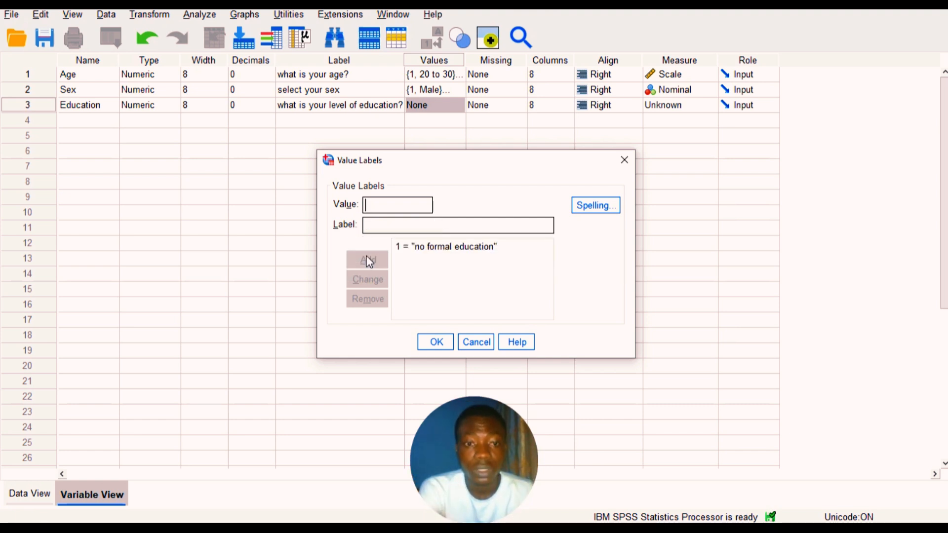
# Add a value label to the Education variable that codes 2 as "primary"
pyautogui.click(375, 225)
pyautogui.write('p')
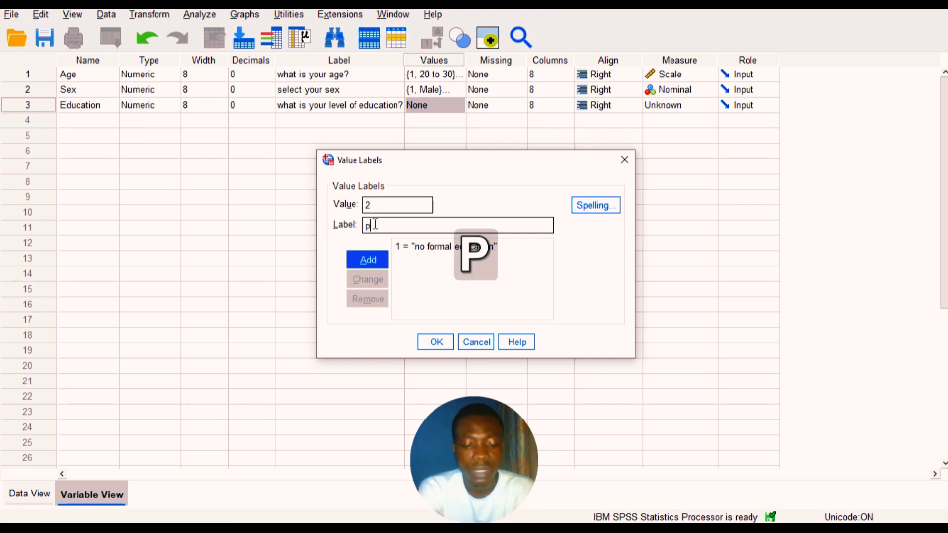
pyautogui.write('rimary')
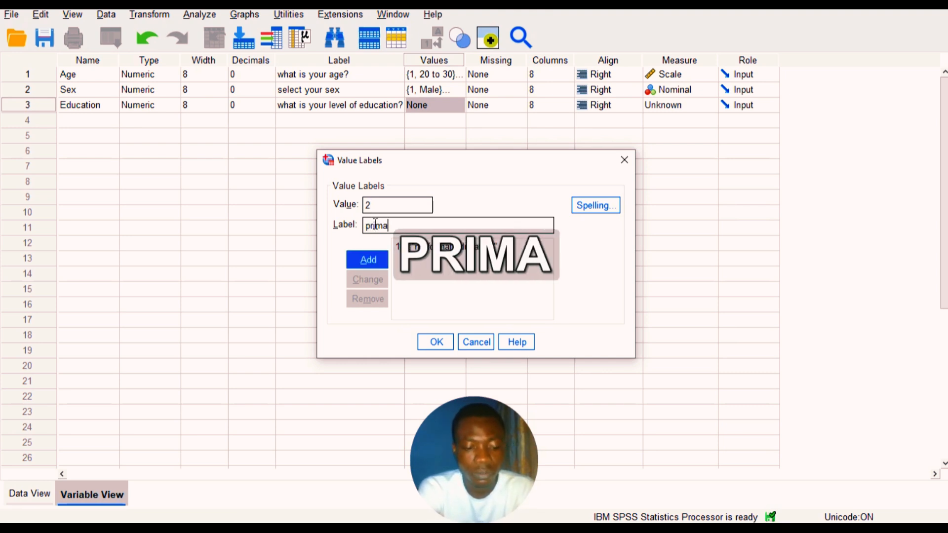
pyautogui.click(365, 260)
# Add a value label to the Education variable that codes 3 as "secondary"
pyautogui.write('3')
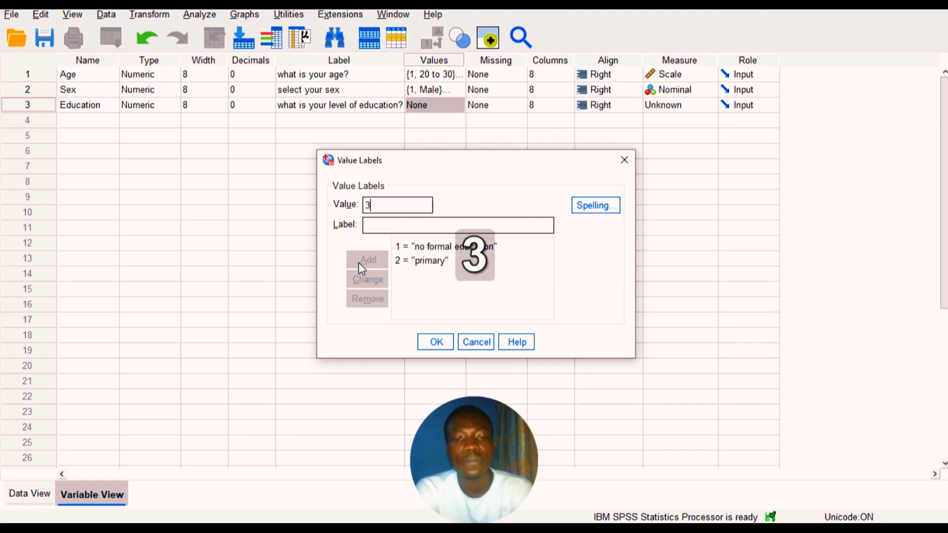
pyautogui.click(377, 223)
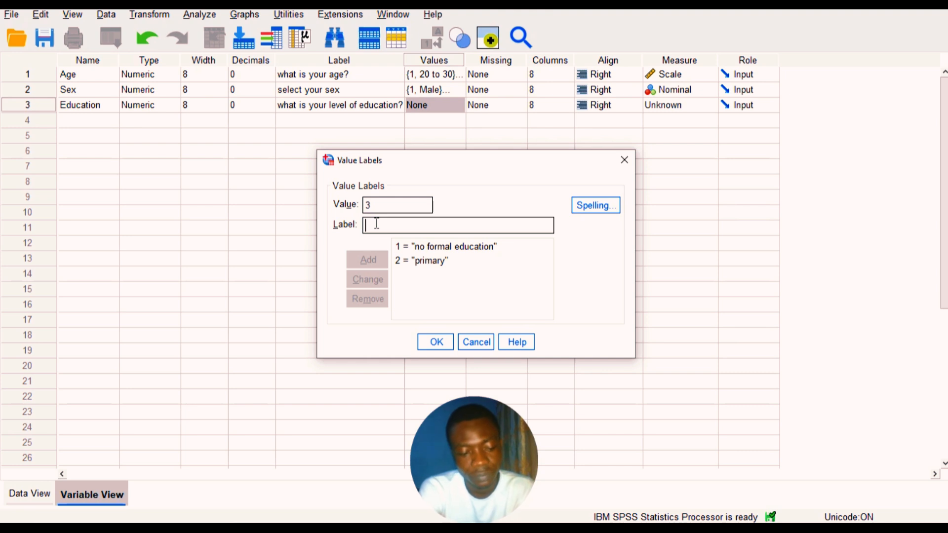
pyautogui.write('secondary')
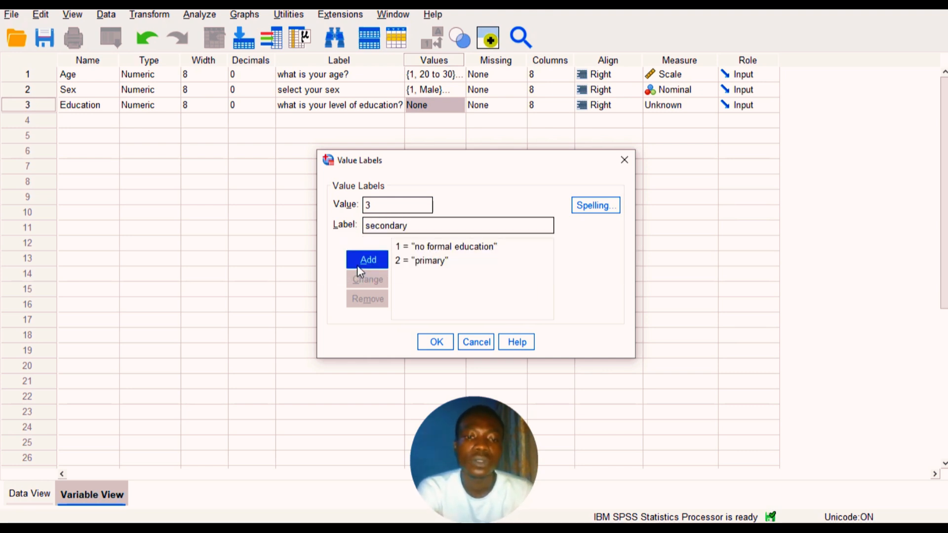
pyautogui.click(358, 266)
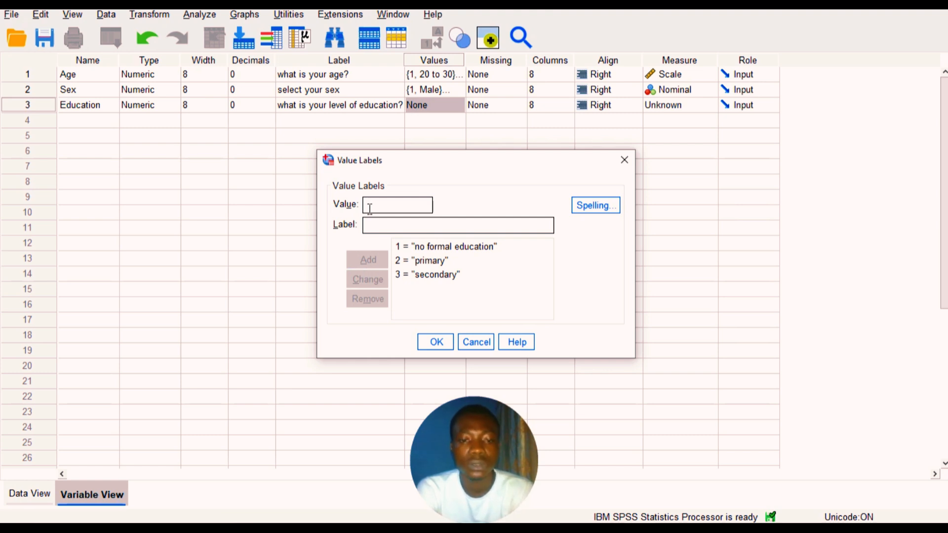
# Add the Education value label that codes 4 as "Tertiary", and set the variable's measurement level to Ordinal
pyautogui.write('4')
pyautogui.click(372, 225)
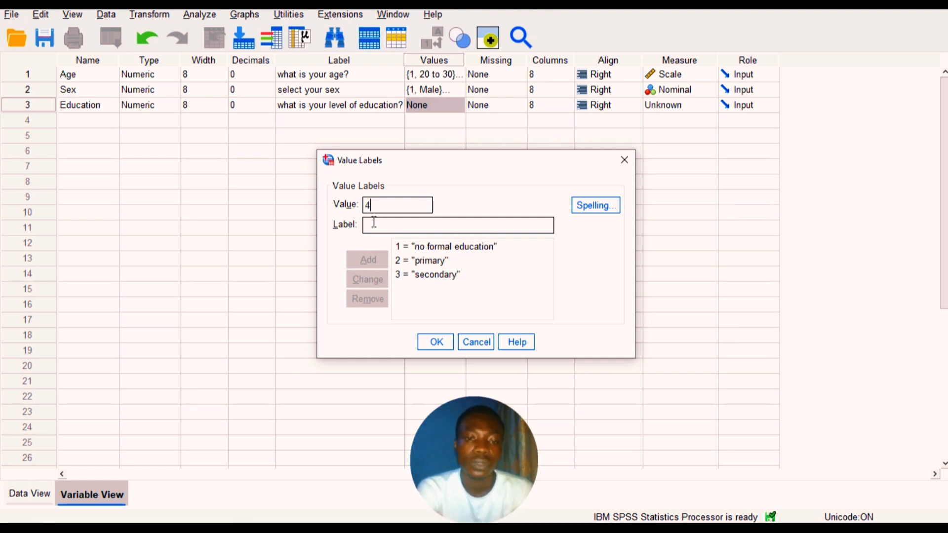
pyautogui.write('Te')
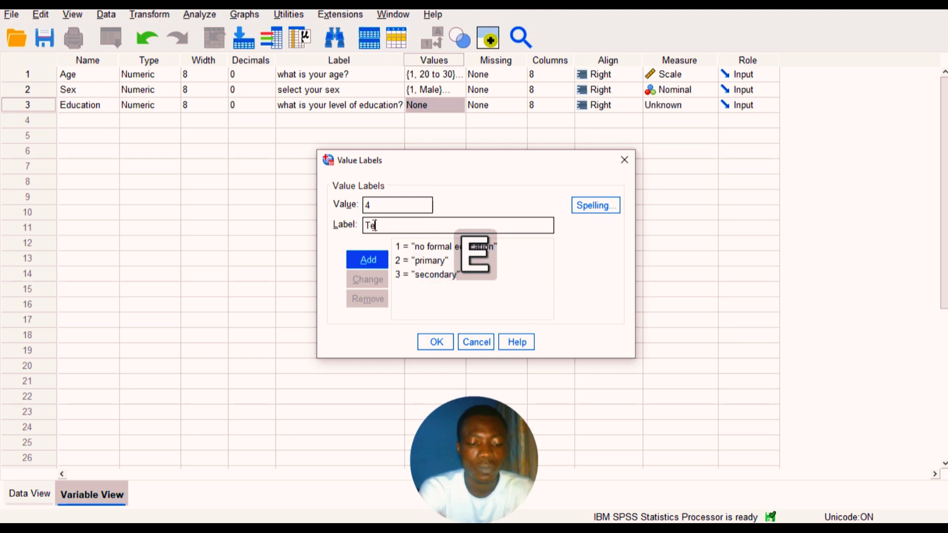
pyautogui.write('rtiary')
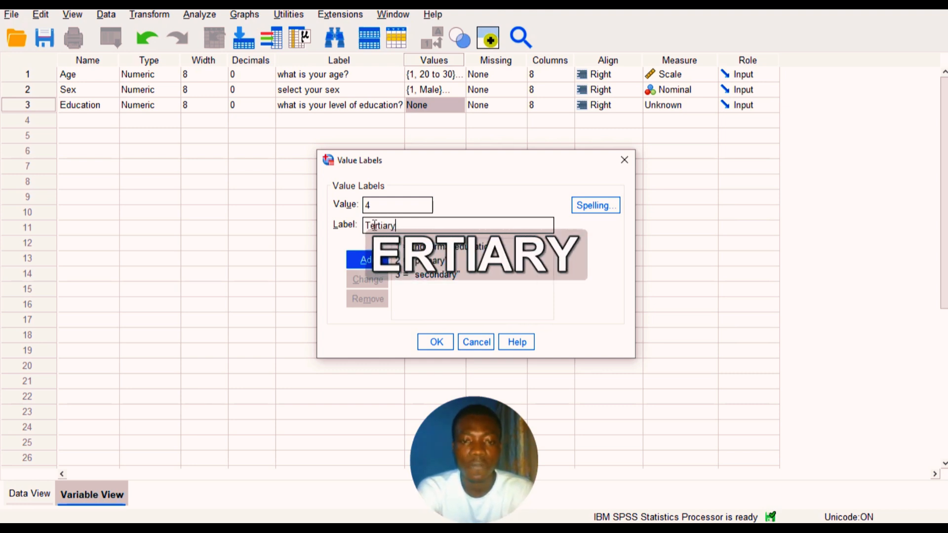
pyautogui.click(354, 262)
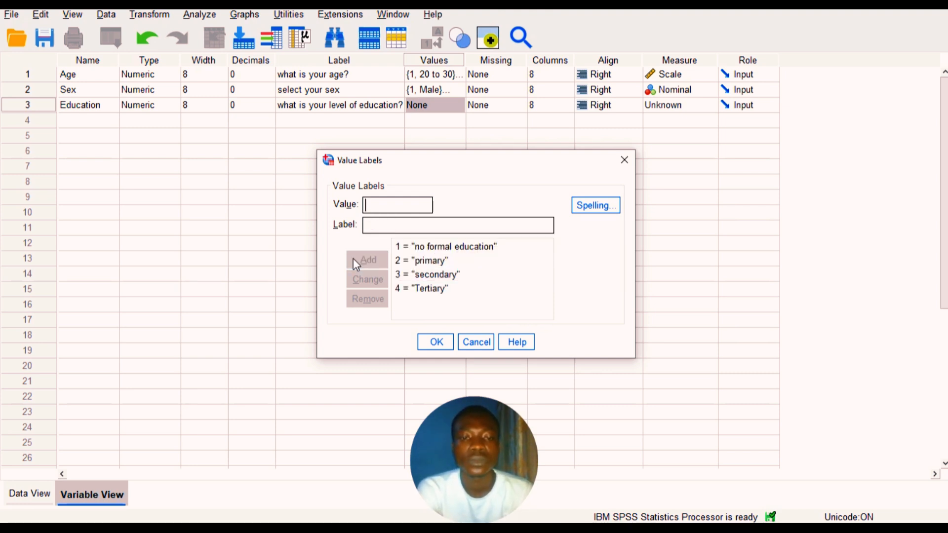
pyautogui.click(437, 343)
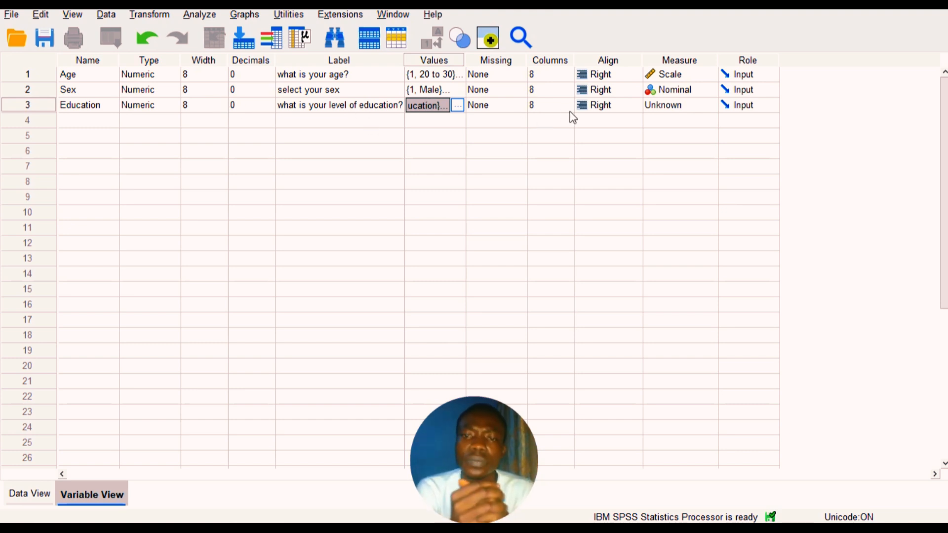
pyautogui.click(698, 105)
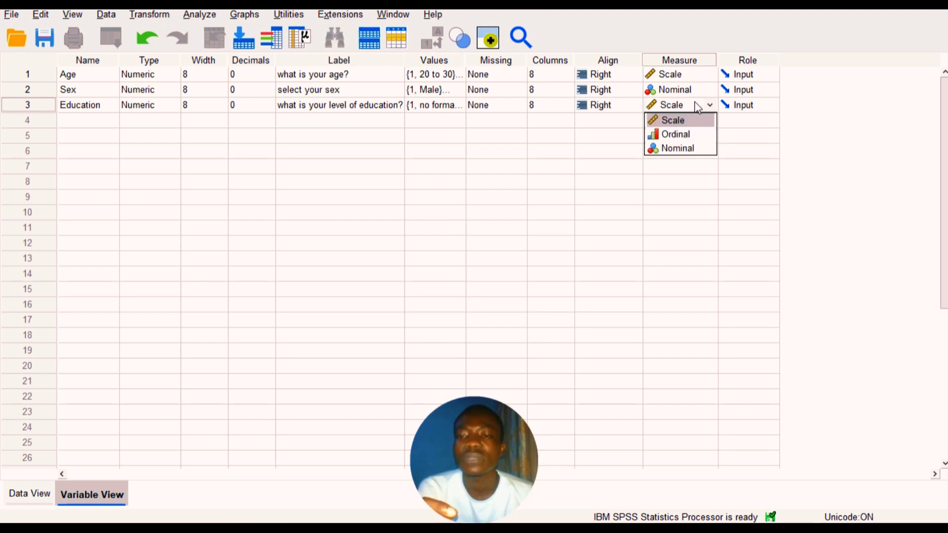
pyautogui.click(699, 135)
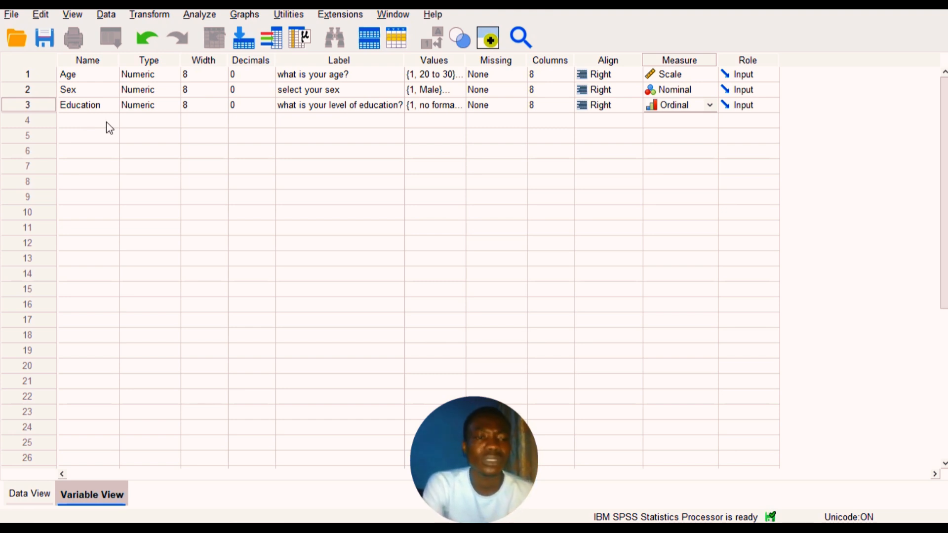
# Create a fourth variable by entering only the label "what is your ethnicity" in the row below Education
pyautogui.click(317, 121)
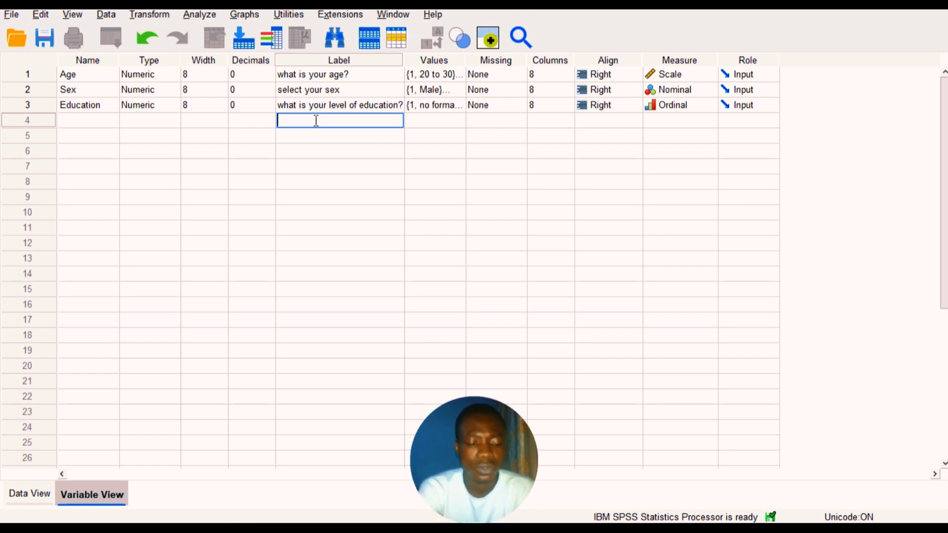
pyautogui.write('what ')
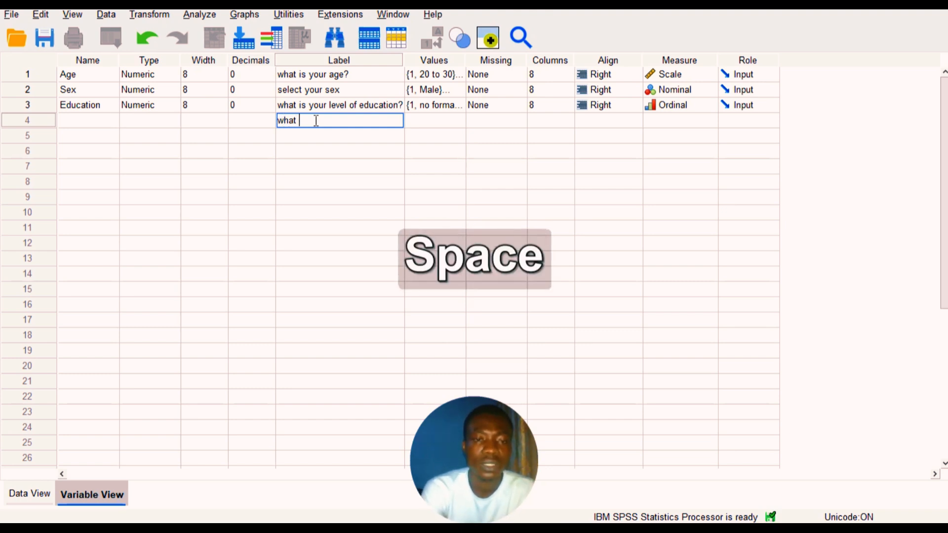
pyautogui.write('is your')
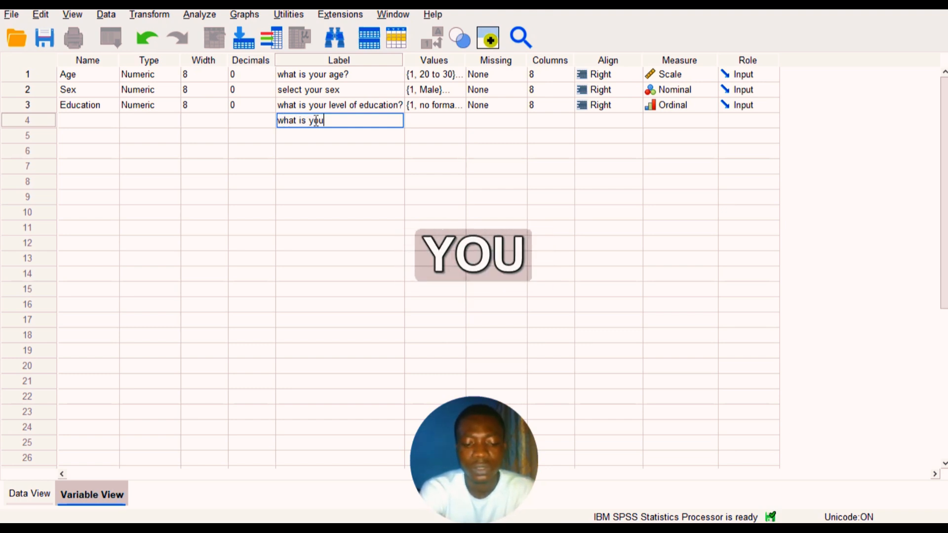
pyautogui.press('BackSpace')
pyautogui.write('r ')
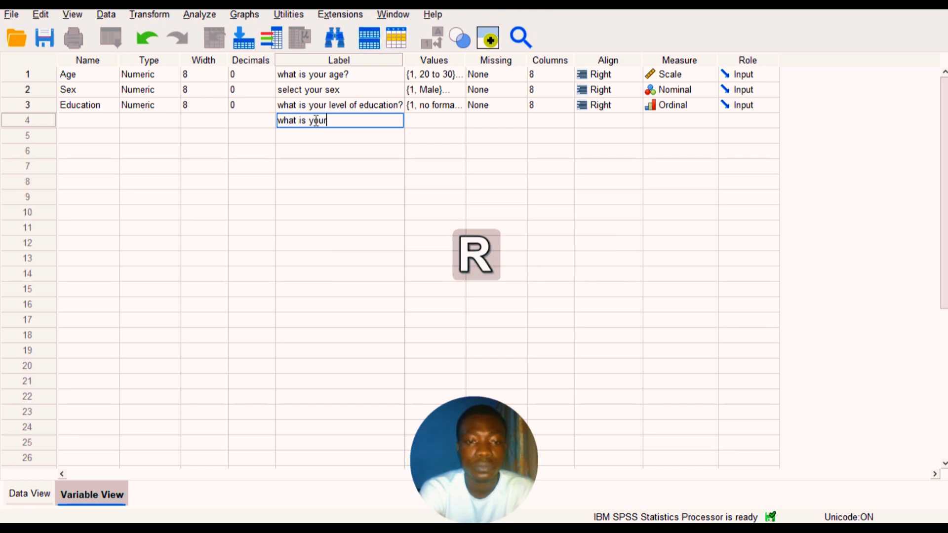
pyautogui.write('et')
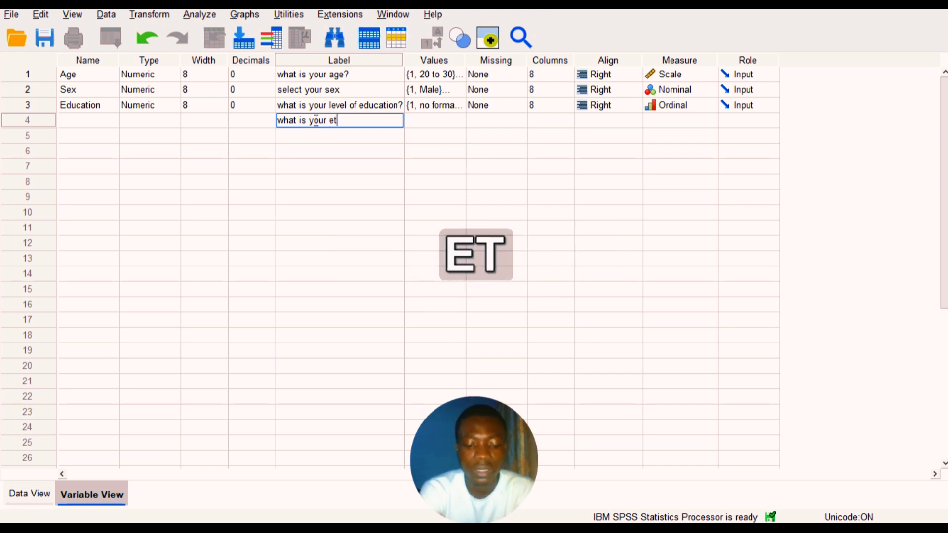
pyautogui.write('hnicity')
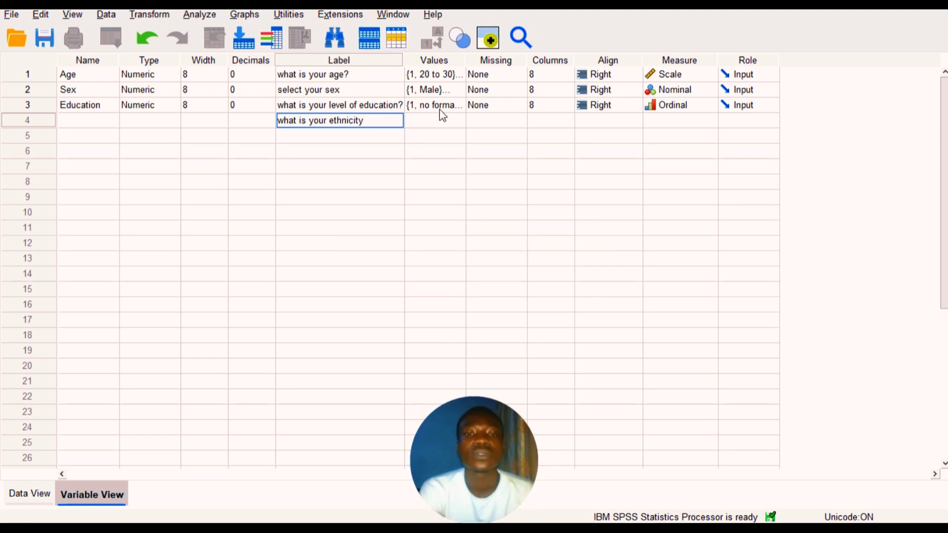
pyautogui.click(446, 122)
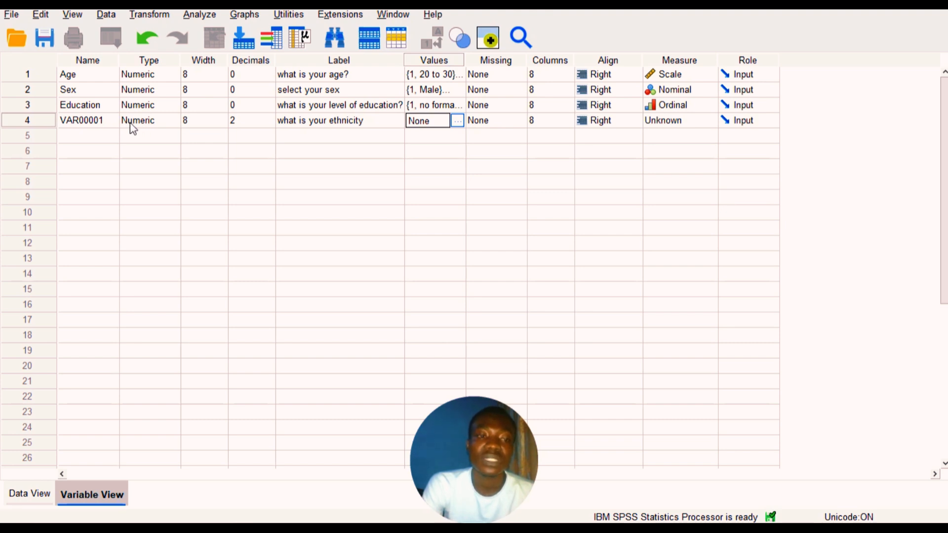
# Create a fifth variable by entering only the placeholder label "thjkl;" in the row below the ethnicity question
pyautogui.click(96, 134)
pyautogui.click(303, 135)
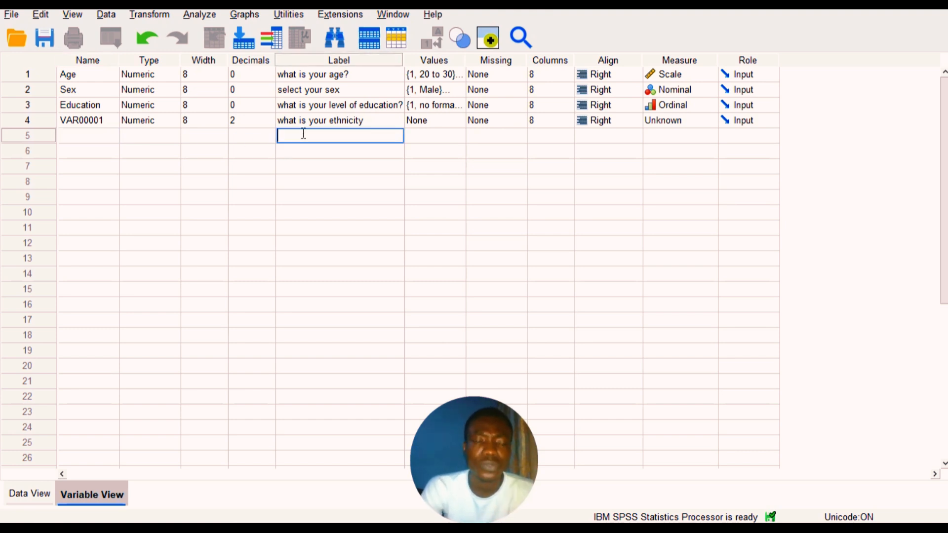
pyautogui.write('thjkl;')
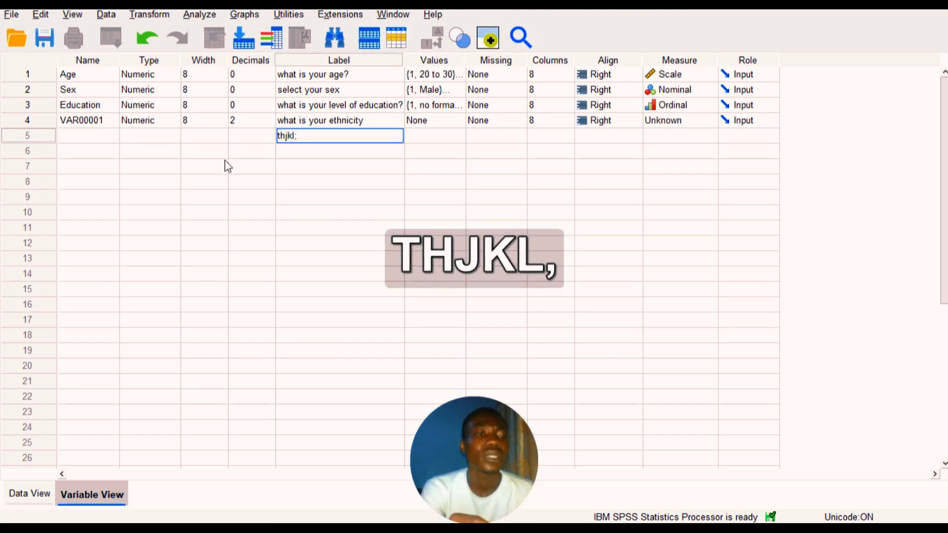
pyautogui.click(211, 150)
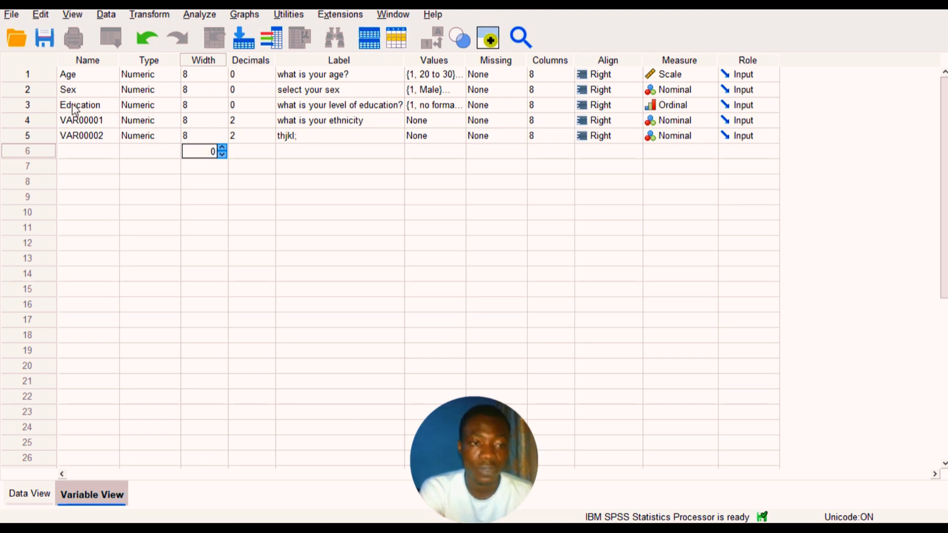
# Rename the fourth variable, labelled "what is your ethnicity", as ethnicity
pyautogui.click(77, 120)
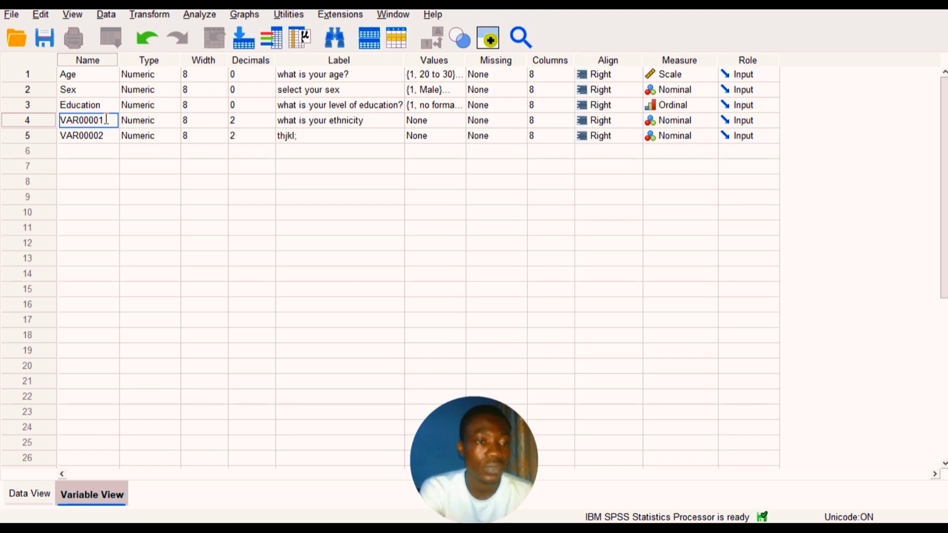
pyautogui.press('BackSpace')
pyautogui.press('BackSpace')
pyautogui.press('BackSpace')
pyautogui.press('BackSpace')
pyautogui.press('BackSpace')
pyautogui.press('BackSpace')
pyautogui.press('BackSpace')
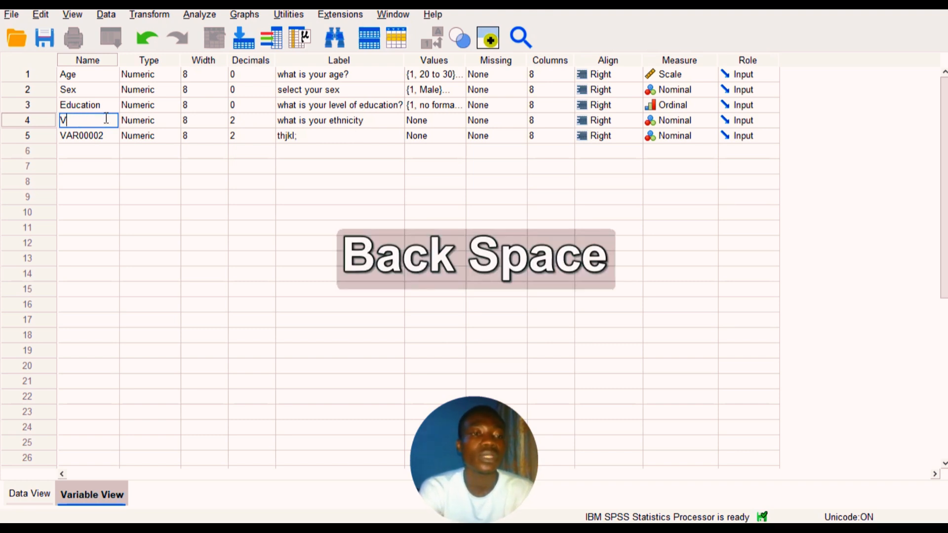
pyautogui.press('BackSpace')
pyautogui.write('eth')
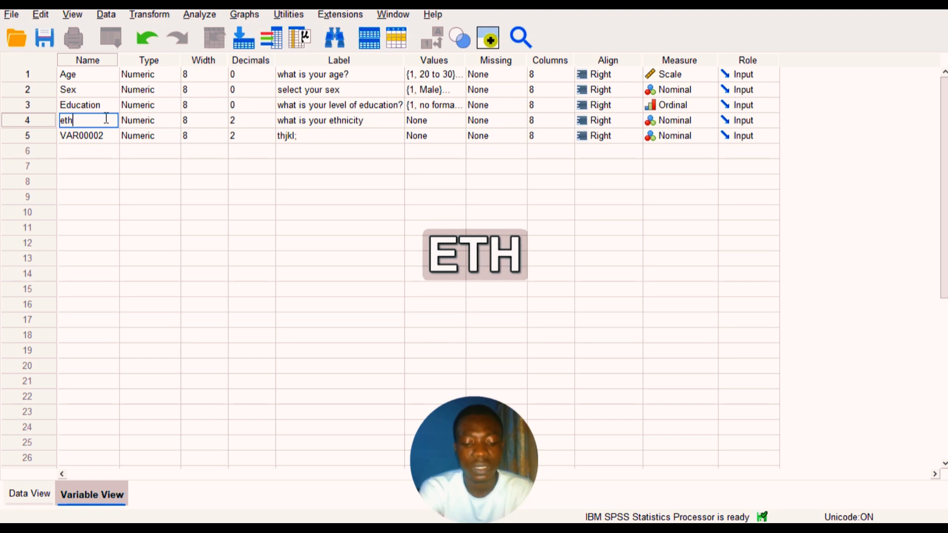
pyautogui.write('nicity')
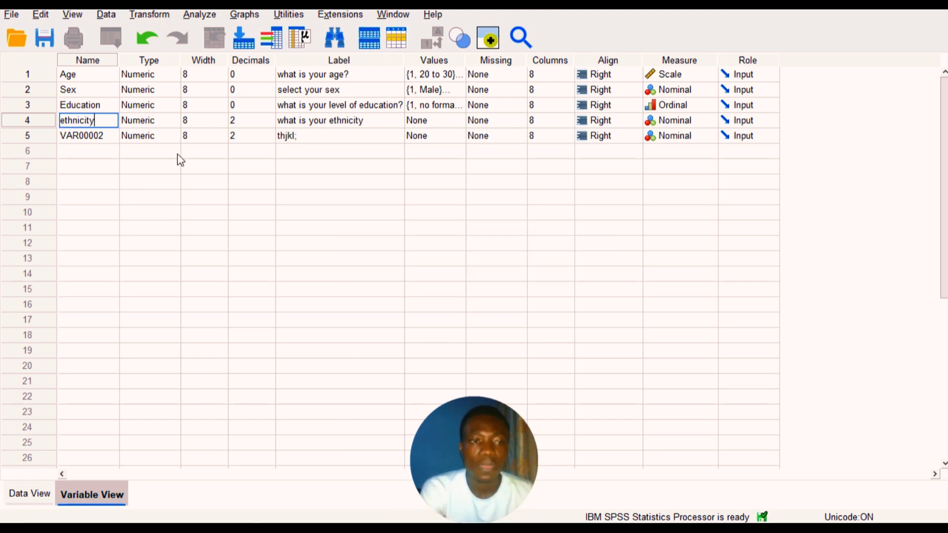
# Clear the placeholder label "thjkl;" from the fifth variable
pyautogui.doubleClick(295, 135)
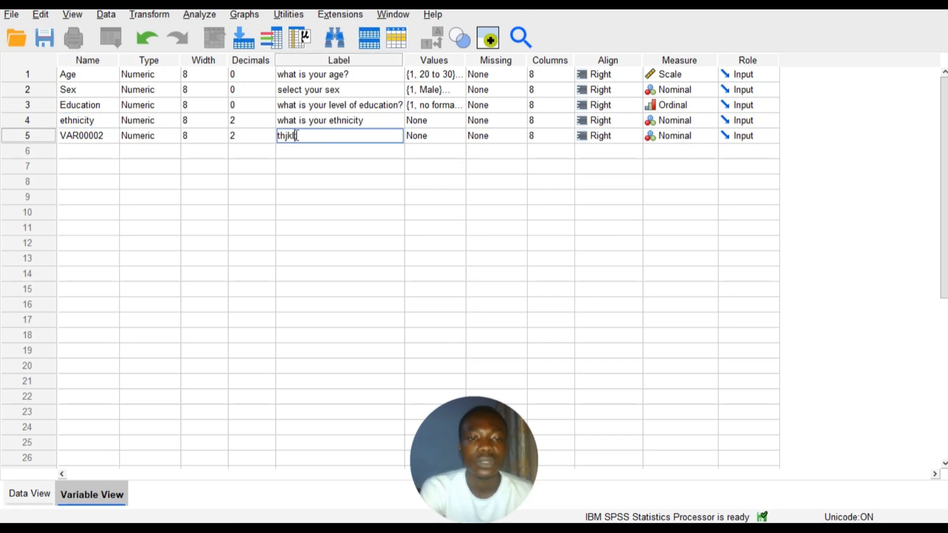
pyautogui.press('BackSpace')
pyautogui.press('BackSpace')
pyautogui.press('BackSpace')
pyautogui.press('BackSpace')
pyautogui.press('BackSpace')
pyautogui.press('BackSpace')
pyautogui.press('Delete')
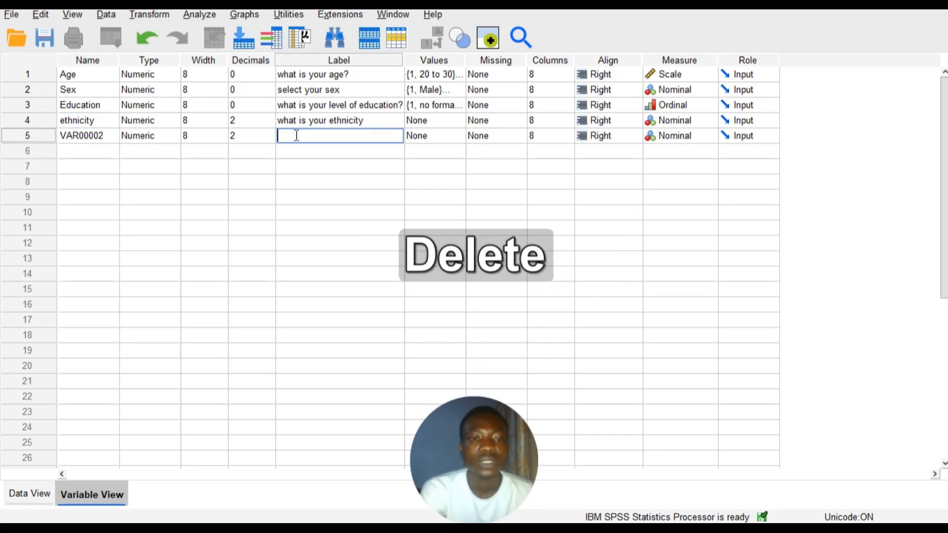